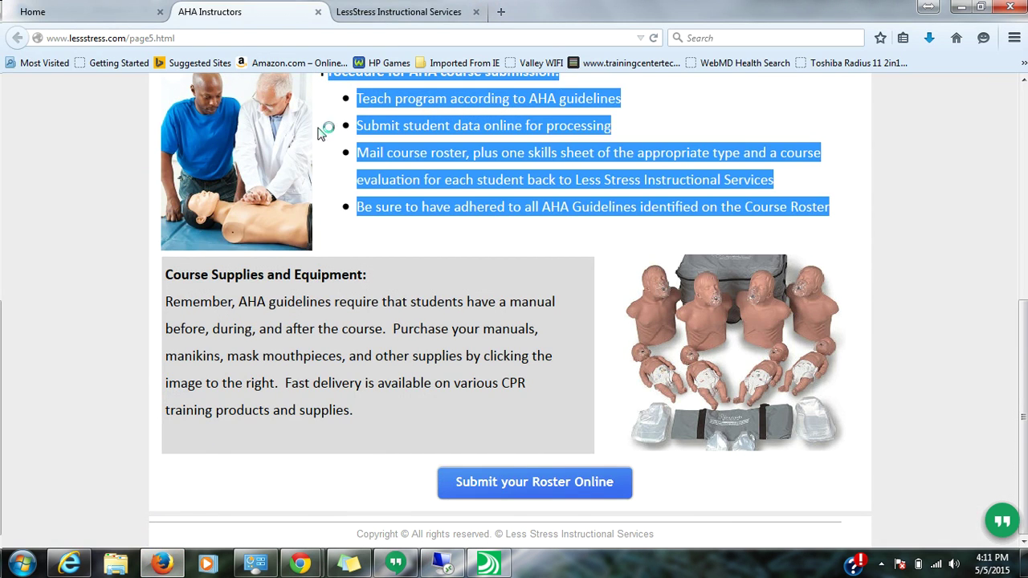
# - Close the AHA Instructors and Instructor Portal tabs, leaving the lessstress.com home page with its Instructor Login box
pyautogui.click(318, 12)
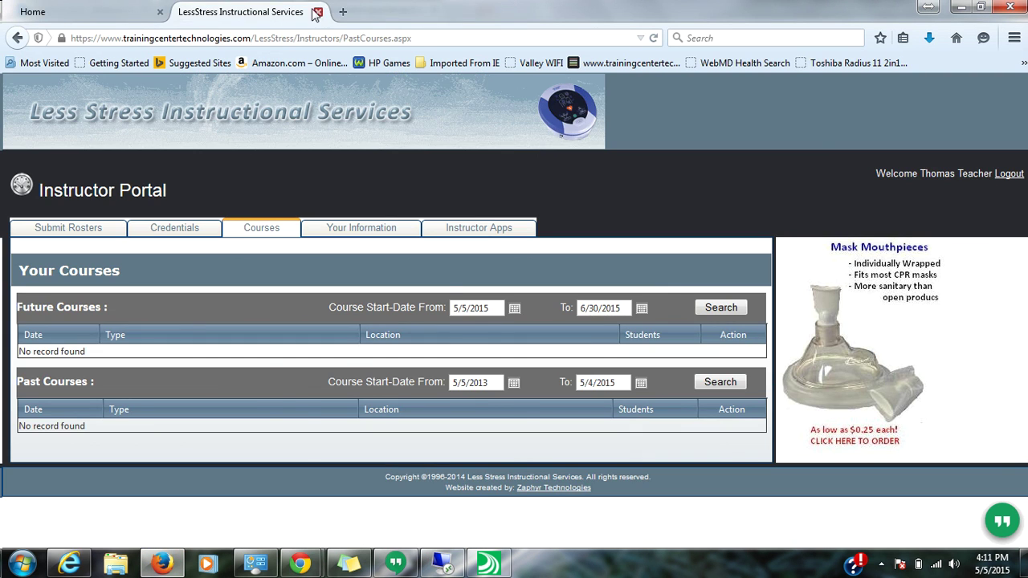
pyautogui.click(318, 12)
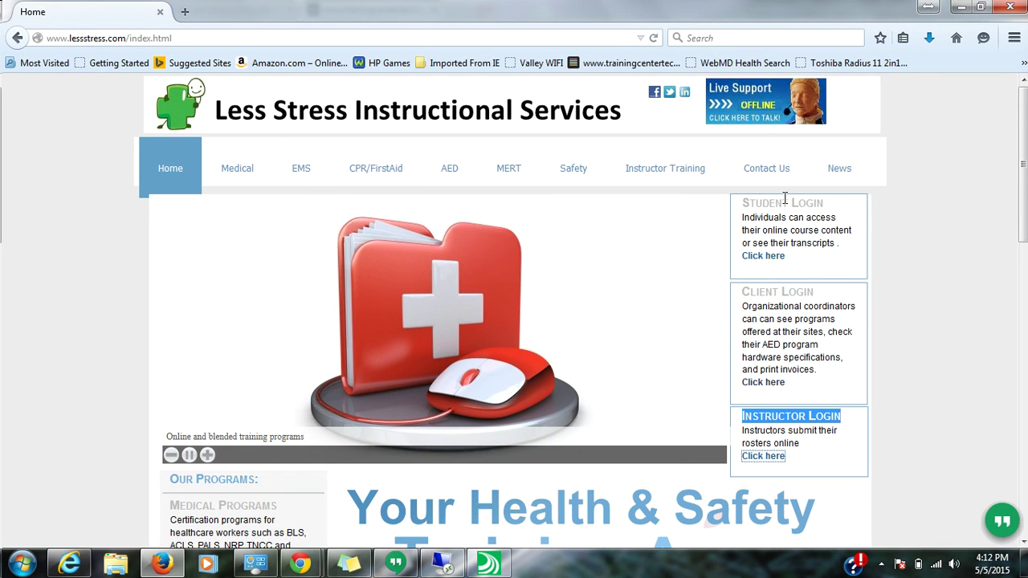
pyautogui.click(989, 197)
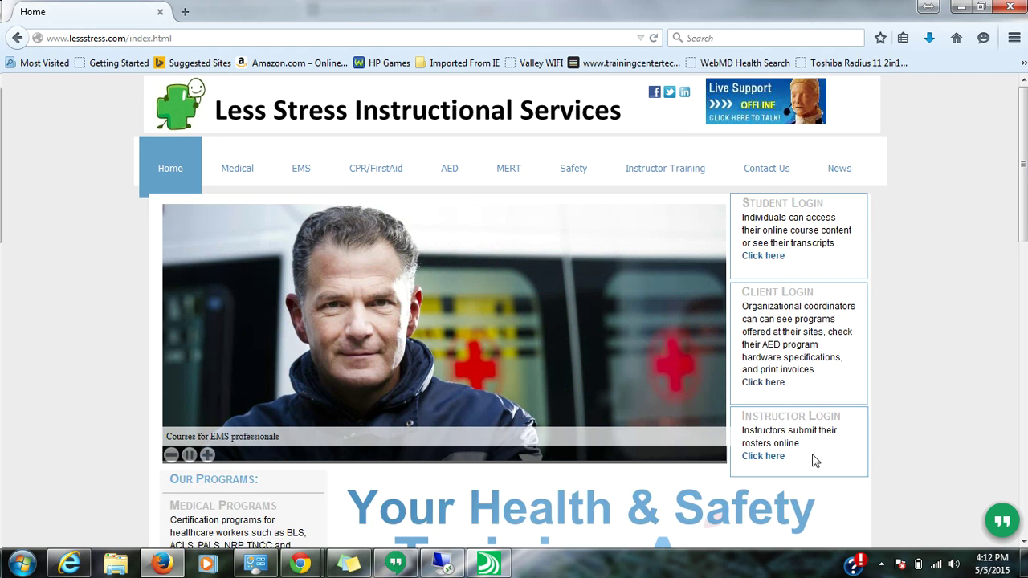
pyautogui.moveTo(814, 459); pyautogui.dragTo(845, 462)
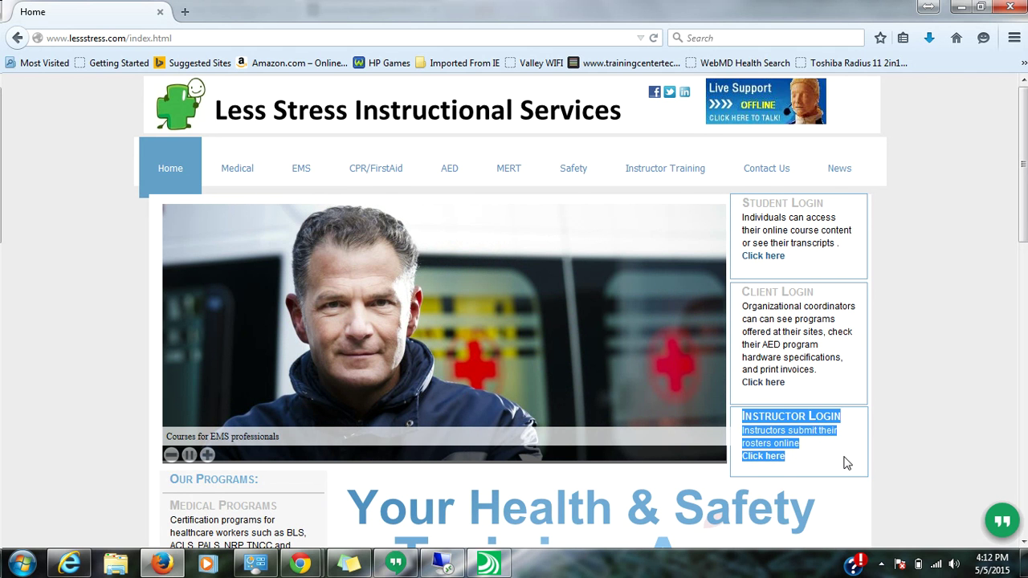
pyautogui.click(852, 457)
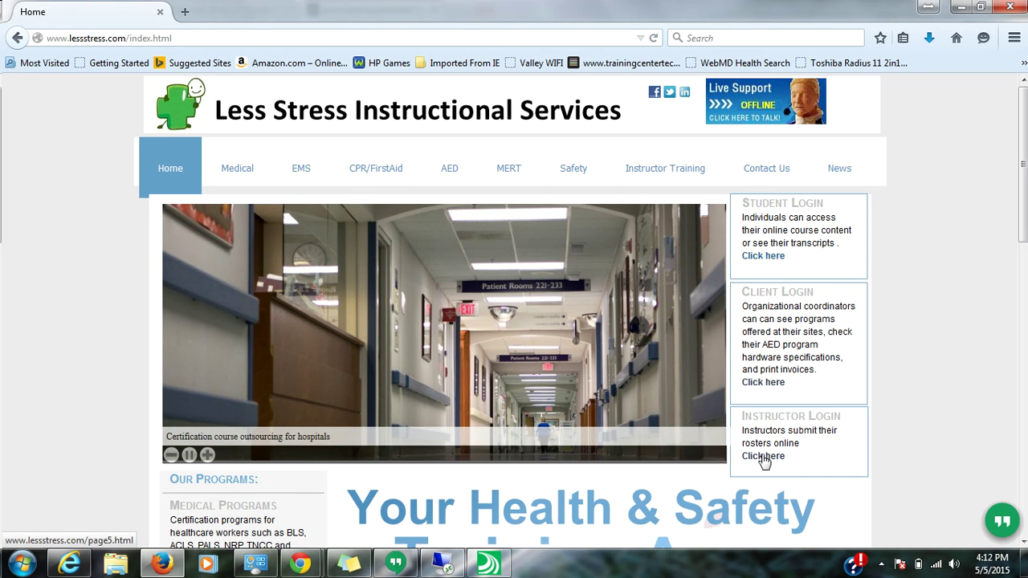
# - Go to the AHA instructors roster page and open the 2012-HSVRAED and FA-LSIS.pdf skills sheet
pyautogui.click(764, 456)
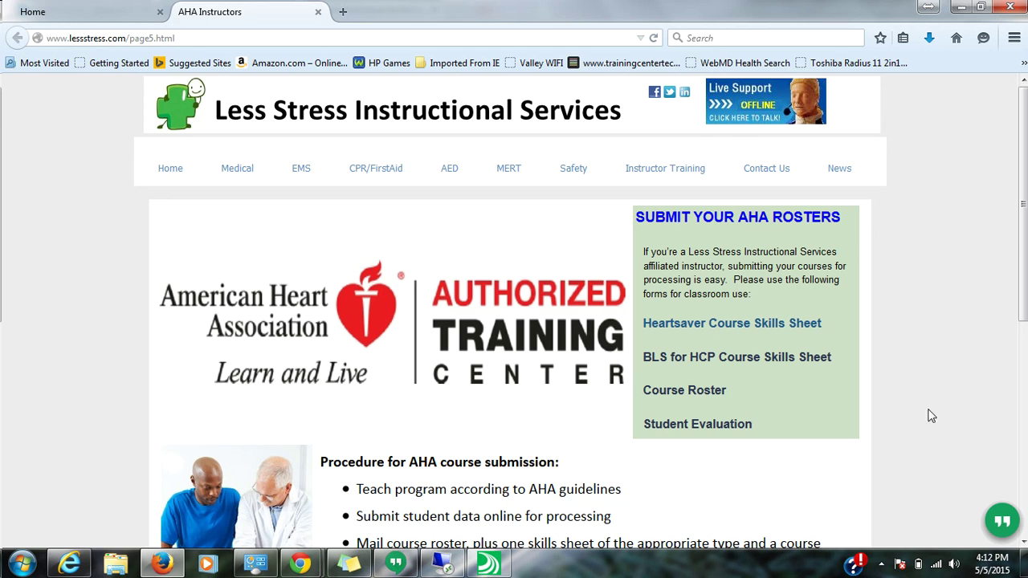
pyautogui.moveTo(810, 415); pyautogui.dragTo(639, 219)
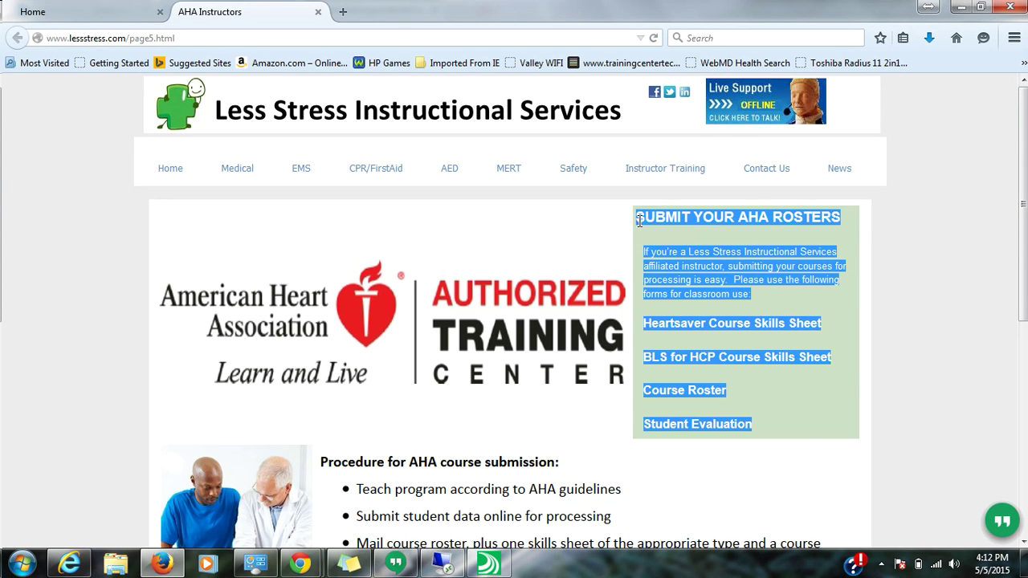
pyautogui.click(923, 291)
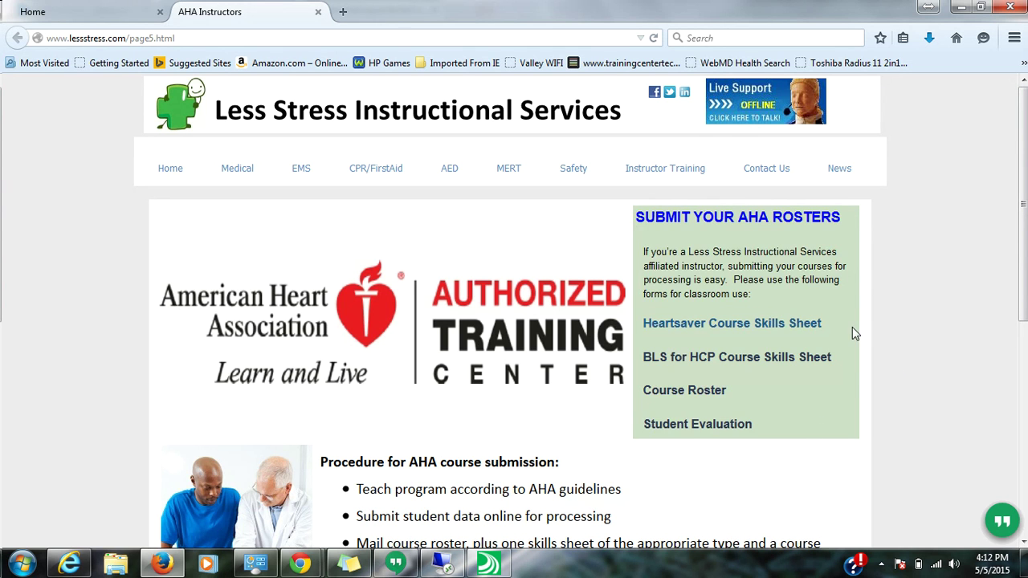
pyautogui.click(779, 324)
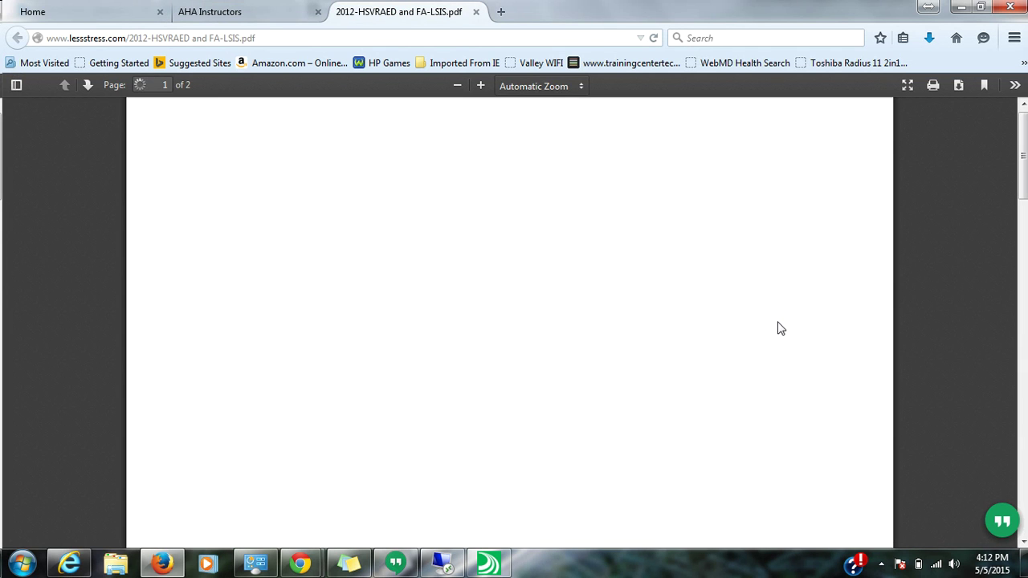
pyautogui.scroll(-3, 777, 322)
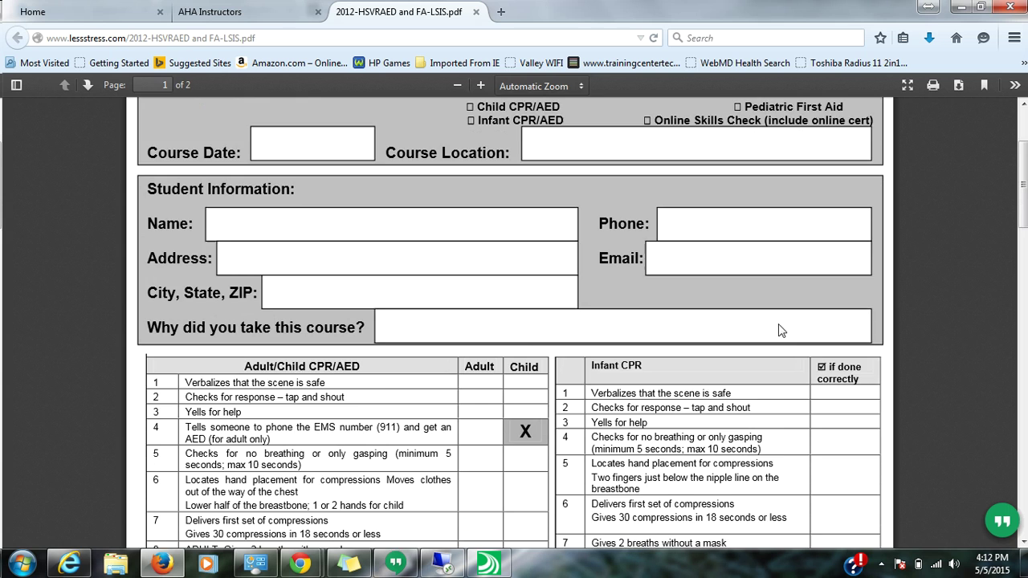
pyautogui.scroll(3, 777, 322)
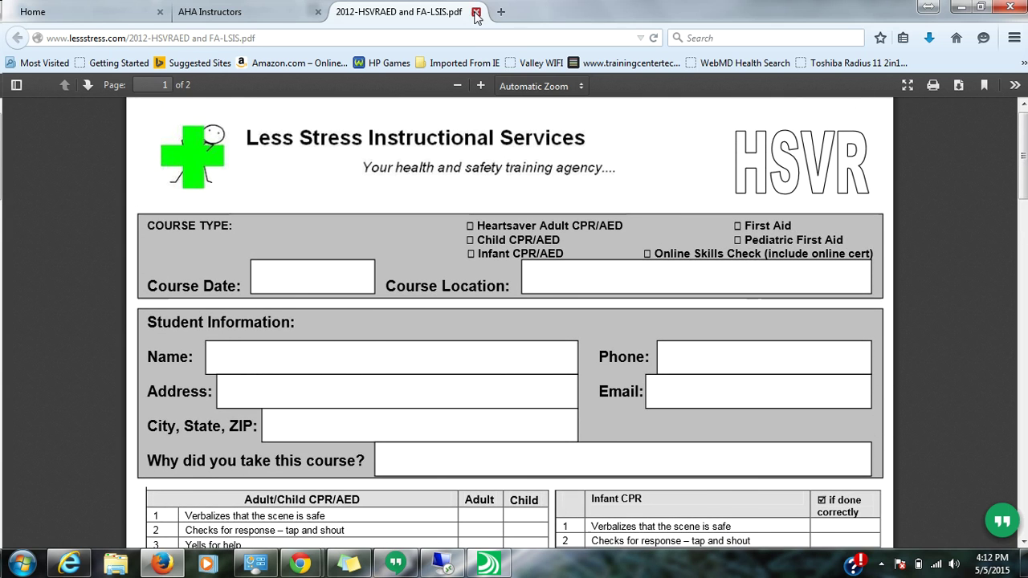
# - Close the skills-sheet PDF and scroll to the course supplies section, briefly visiting the manikins web store
pyautogui.click(475, 12)
pyautogui.scroll(-1, 894, 332)
pyautogui.scroll(-4, 894, 331)
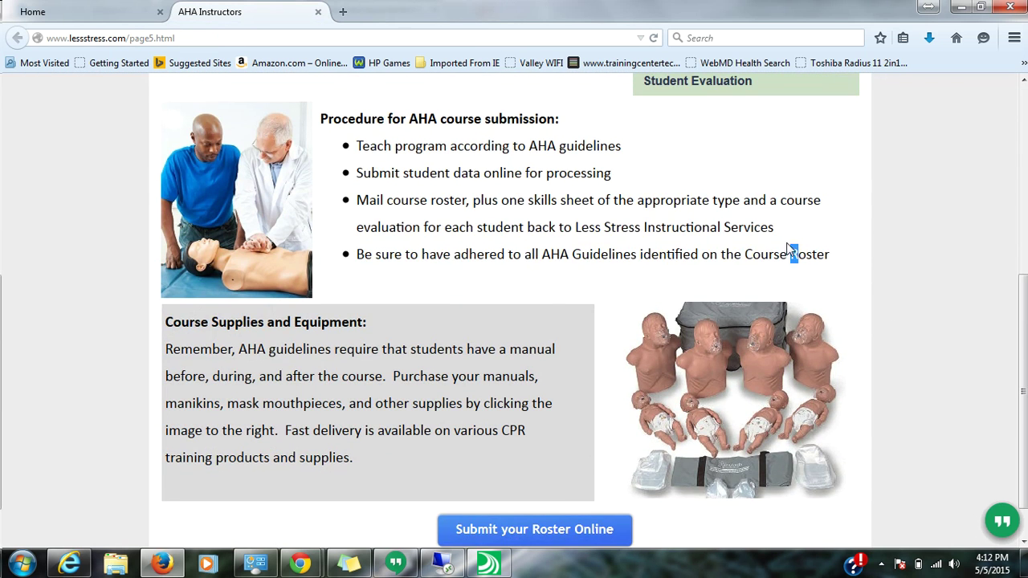
pyautogui.moveTo(797, 253); pyautogui.dragTo(319, 122)
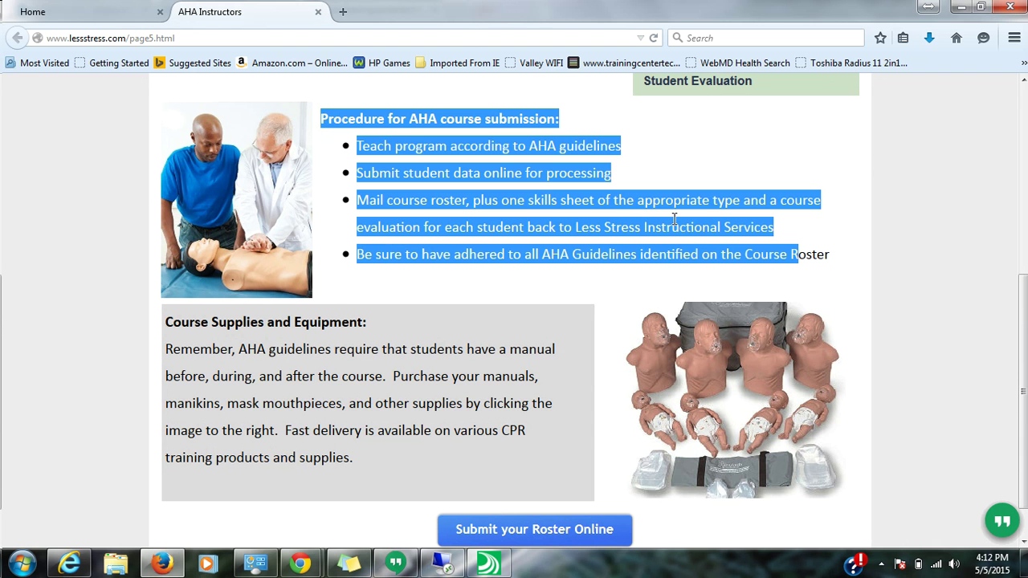
pyautogui.scroll(-1, 874, 281)
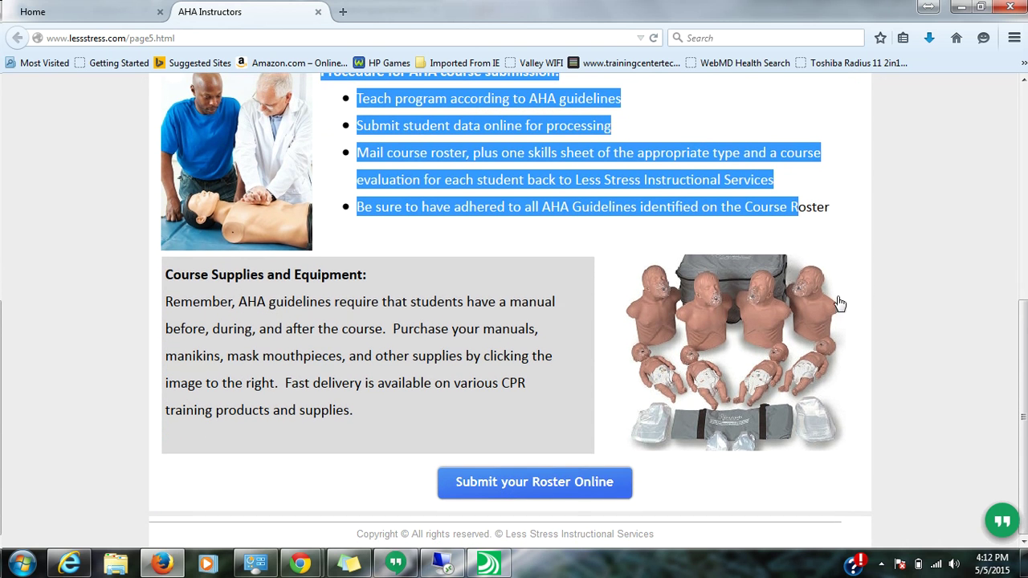
pyautogui.click(742, 364)
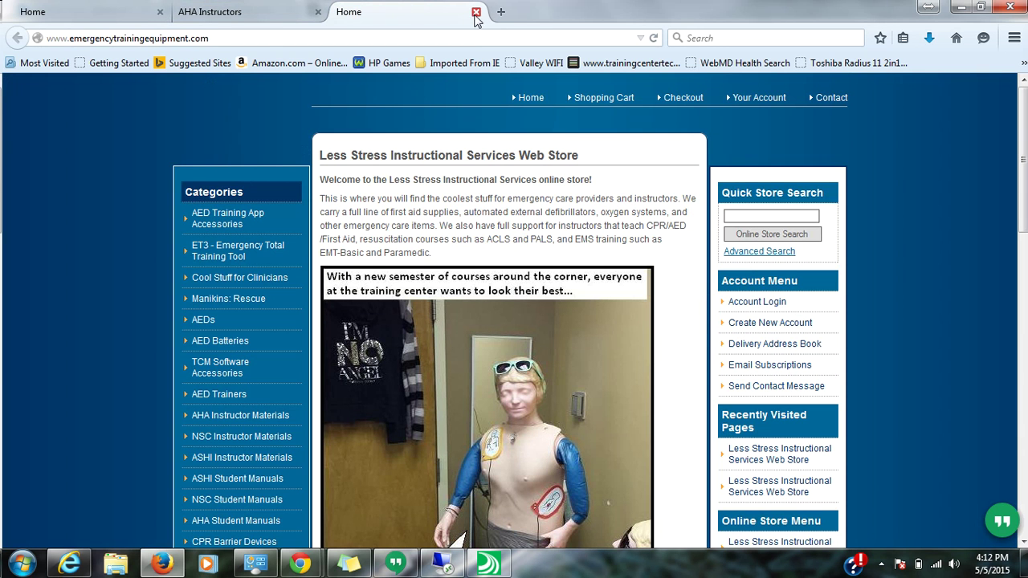
pyautogui.click(475, 13)
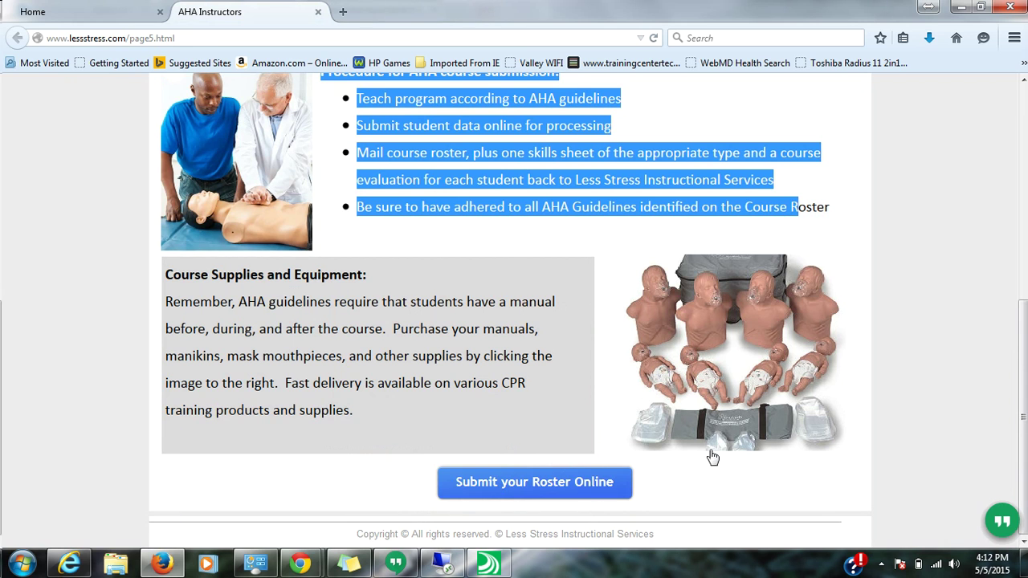
# - Sign in through Submit your Roster Online with the instructor's email and web access code
pyautogui.click(556, 485)
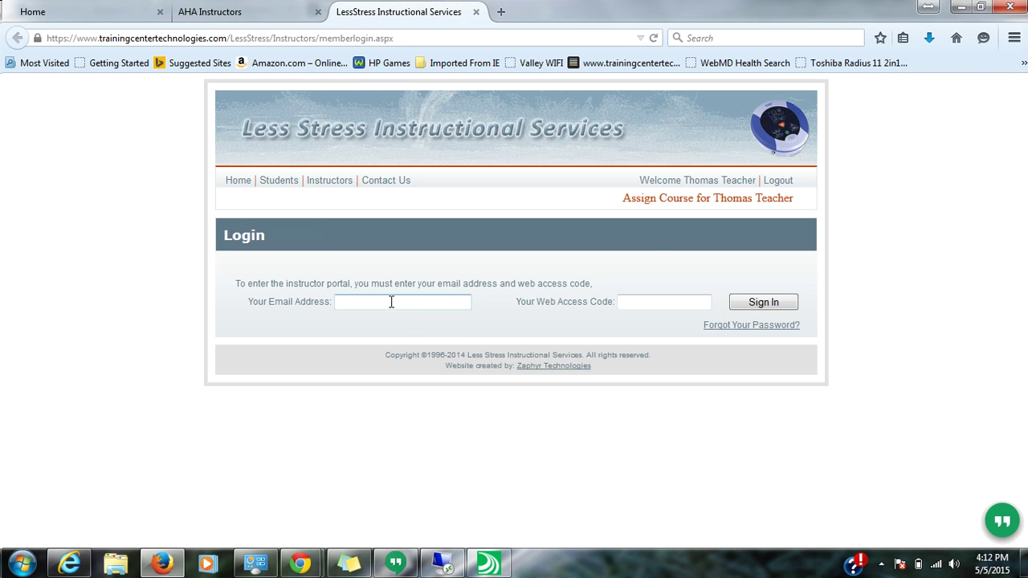
pyautogui.click(391, 302)
pyautogui.press('Tab')
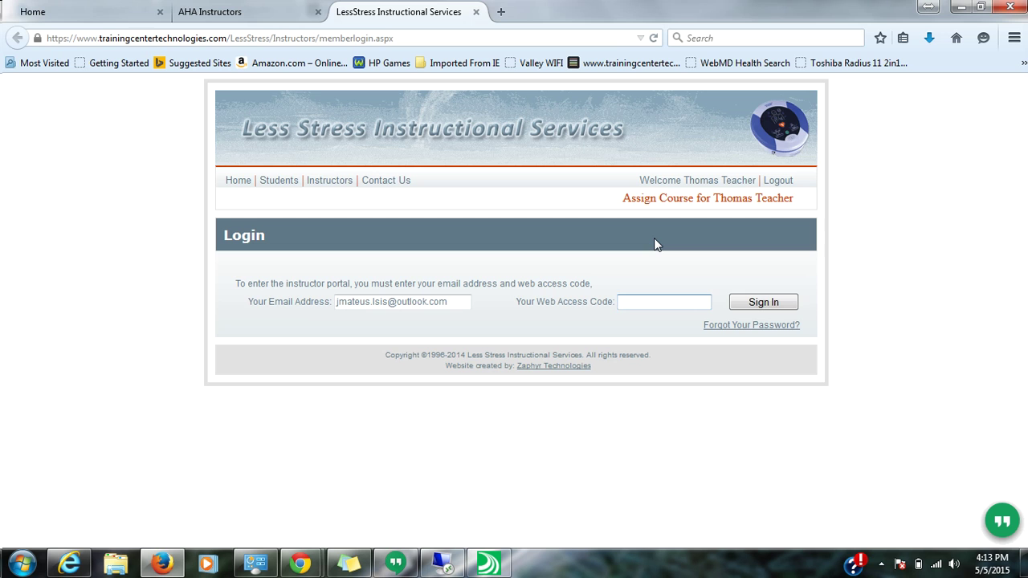
pyautogui.write('****')
pyautogui.click(797, 303)
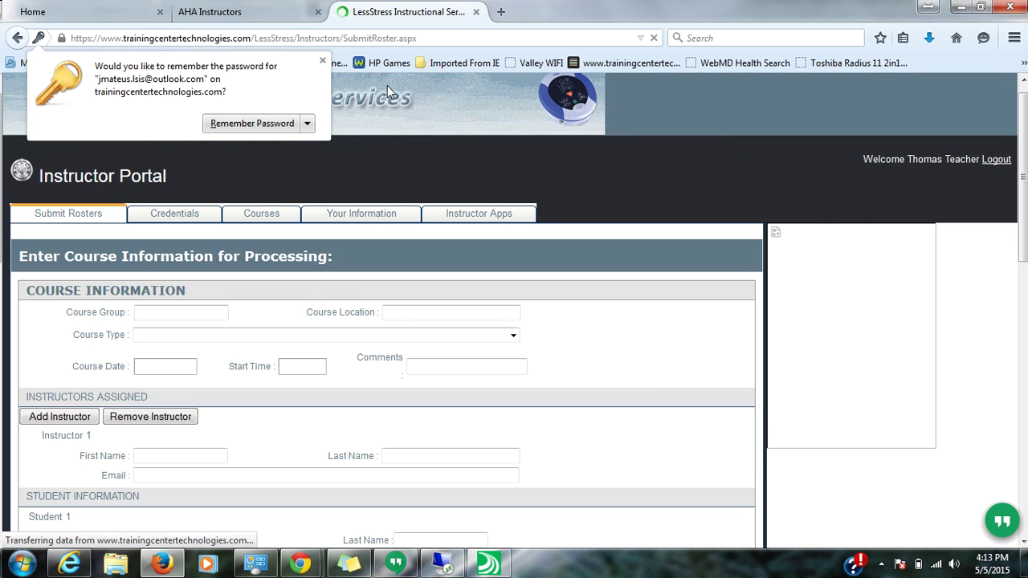
# - Close Firefox's Remember Password popup
pyautogui.click(322, 62)
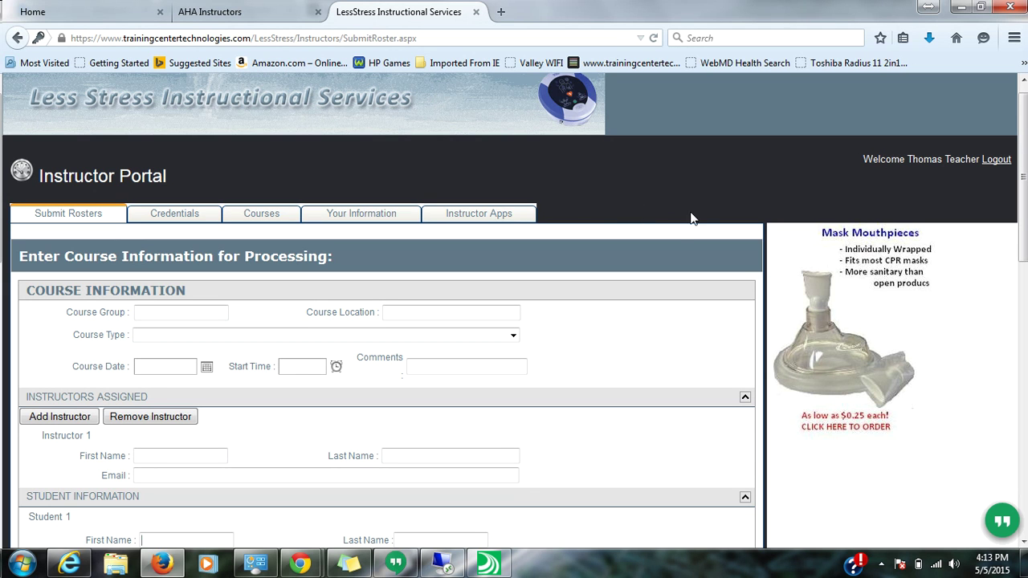
# - Review the name and street address under Your Information, then view the Credentials list
pyautogui.click(376, 216)
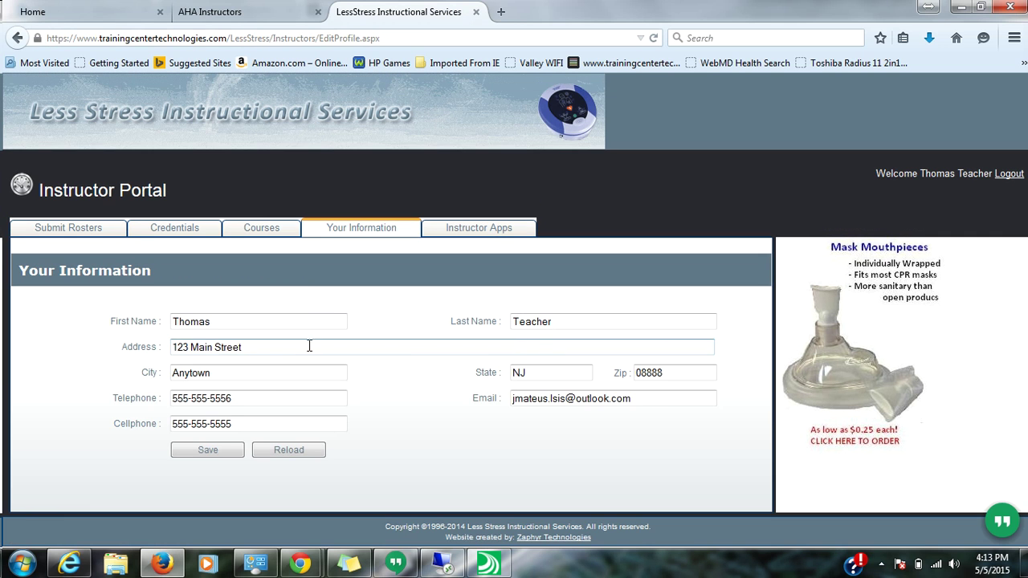
pyautogui.moveTo(337, 322); pyautogui.dragTo(165, 321)
pyautogui.moveTo(567, 324); pyautogui.dragTo(409, 343)
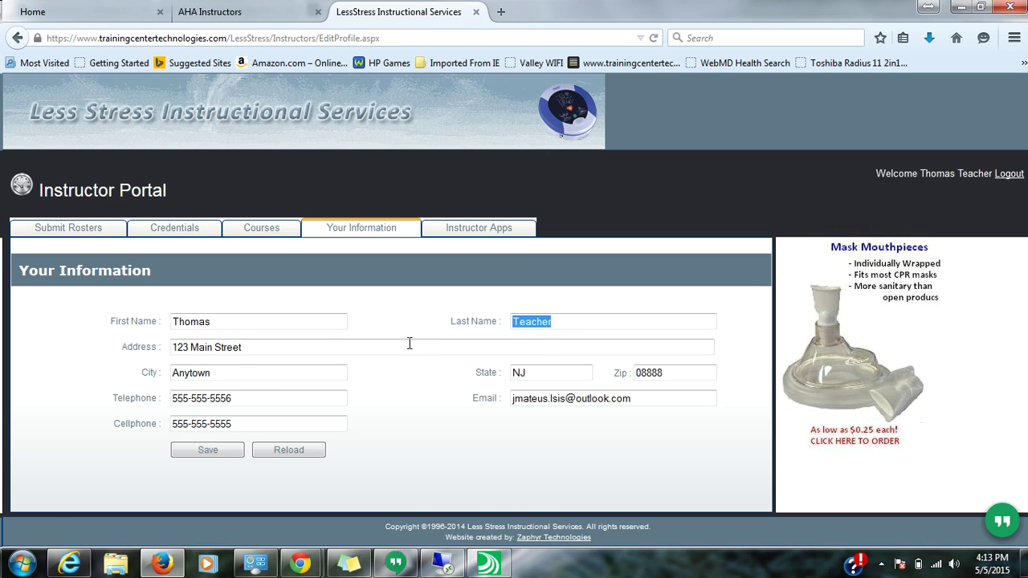
pyautogui.moveTo(256, 350); pyautogui.dragTo(51, 335)
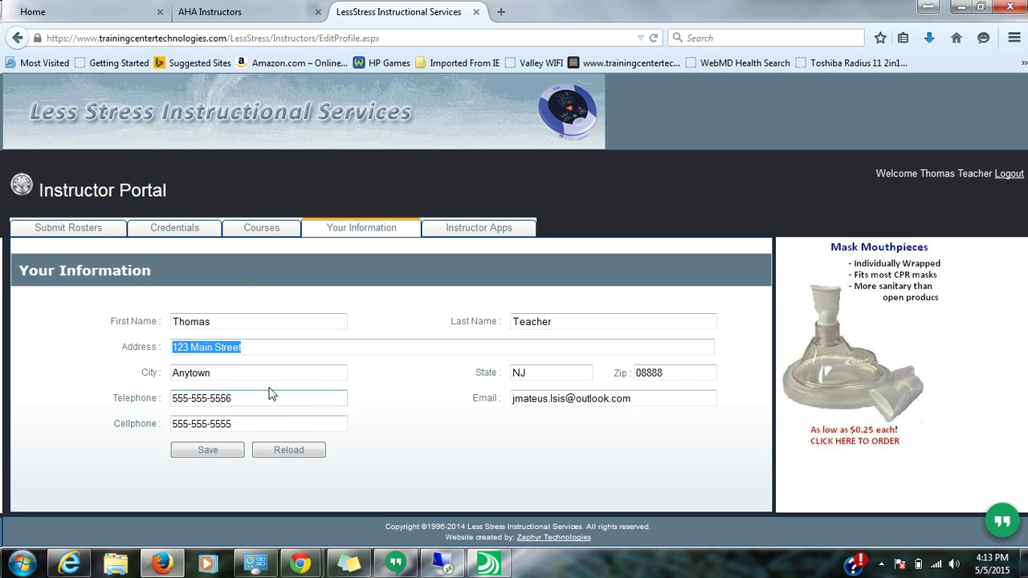
pyautogui.click(180, 230)
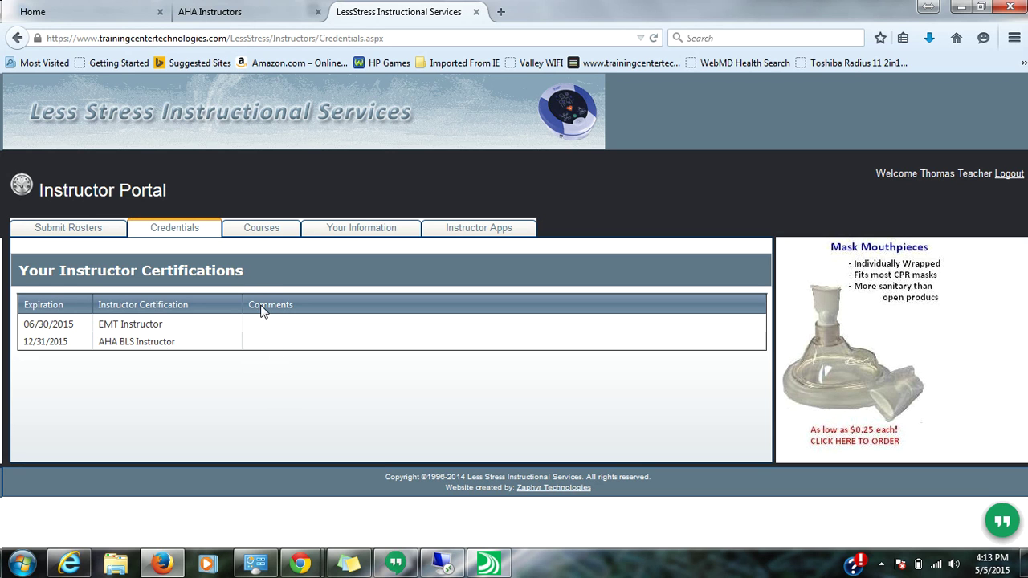
# - Open the Courses tab and check the student counts of the two past courses
pyautogui.click(267, 236)
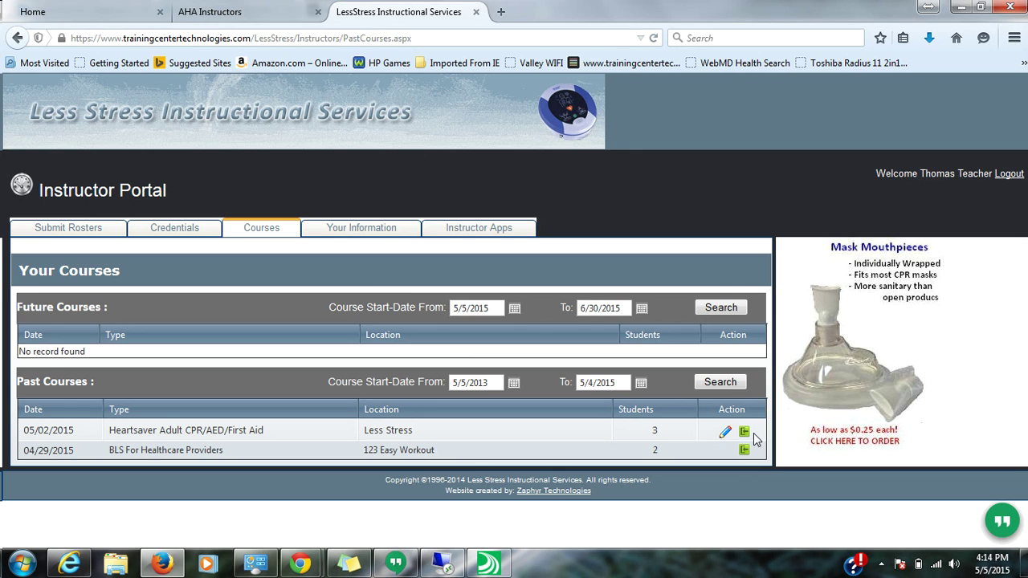
pyautogui.moveTo(753, 433); pyautogui.dragTo(639, 433)
pyautogui.moveTo(771, 460); pyautogui.dragTo(648, 446)
pyautogui.moveTo(763, 434); pyautogui.dragTo(657, 437)
# - Open the 05/02/2015 course for editing
pyautogui.click(726, 435)
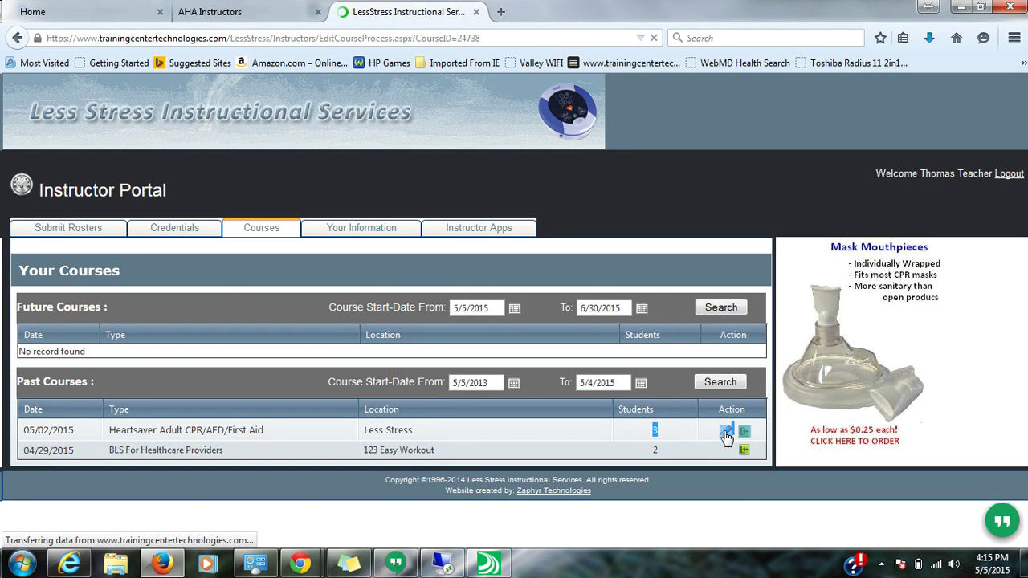
pyautogui.scroll(-5, 555, 395)
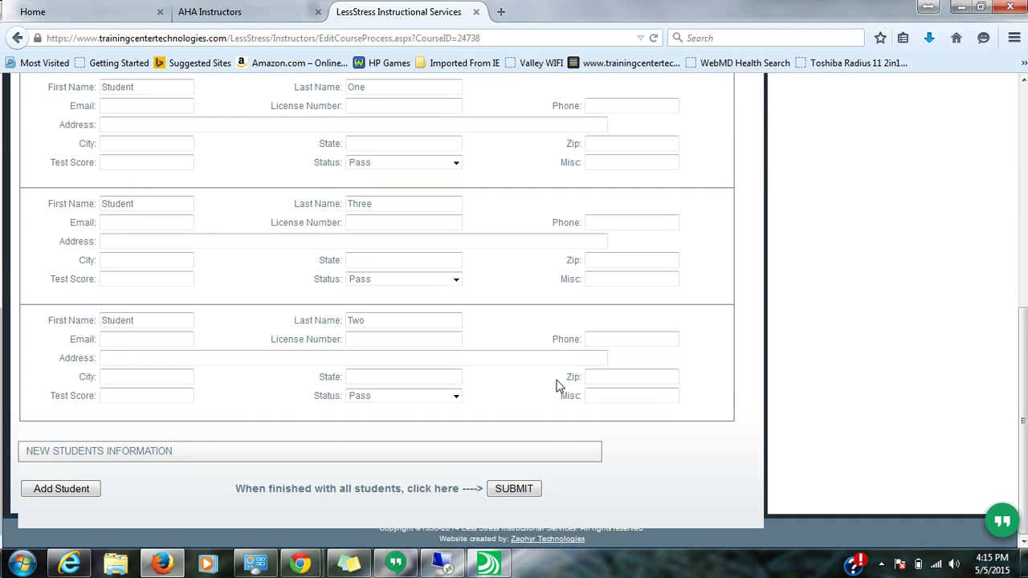
pyautogui.scroll(2, 557, 391)
pyautogui.scroll(-2, 557, 392)
# - Add a new student named Student Four, submit the course, then return to the Courses list
pyautogui.click(57, 491)
pyautogui.scroll(-3, 161, 458)
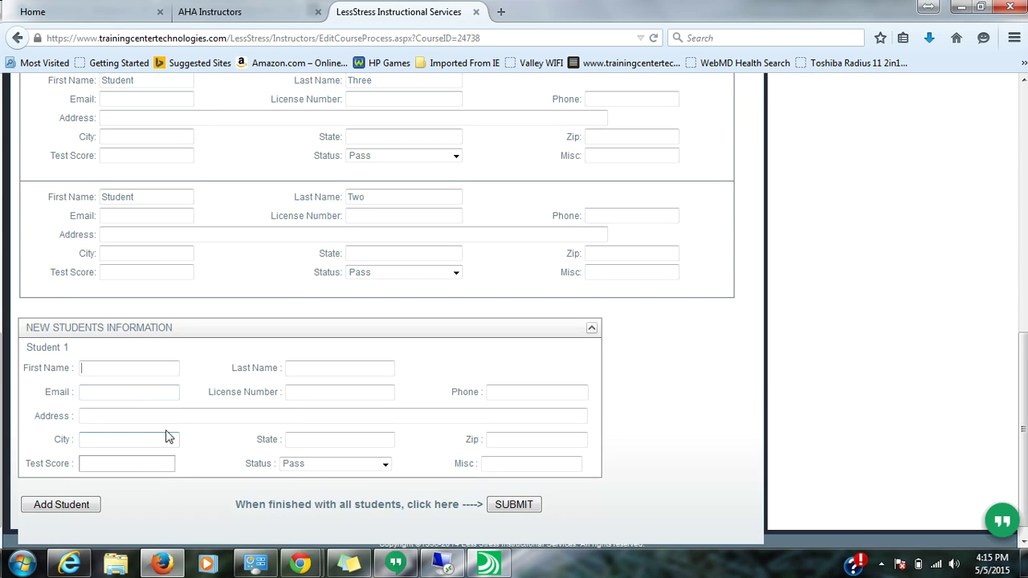
pyautogui.click(143, 367)
pyautogui.write('Studn')
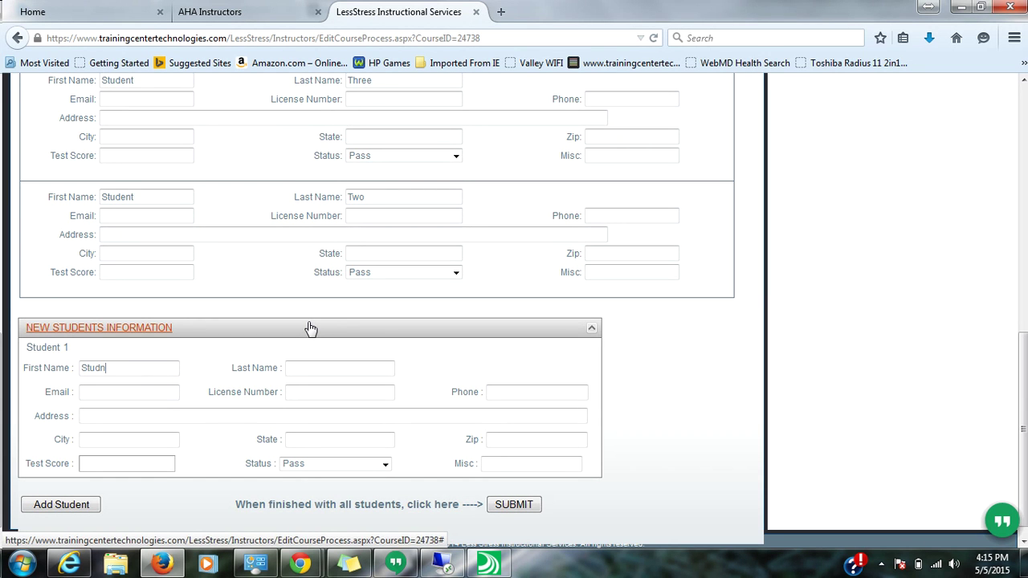
pyautogui.press('BackSpace')
pyautogui.write('ent')
pyautogui.press('Tab')
pyautogui.write('Four')
pyautogui.click(513, 504)
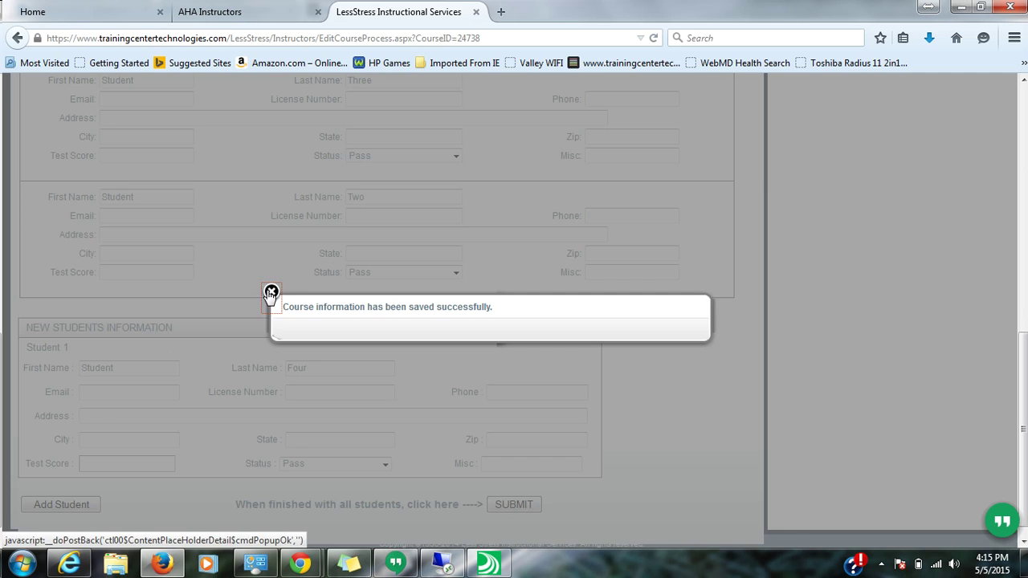
pyautogui.click(271, 291)
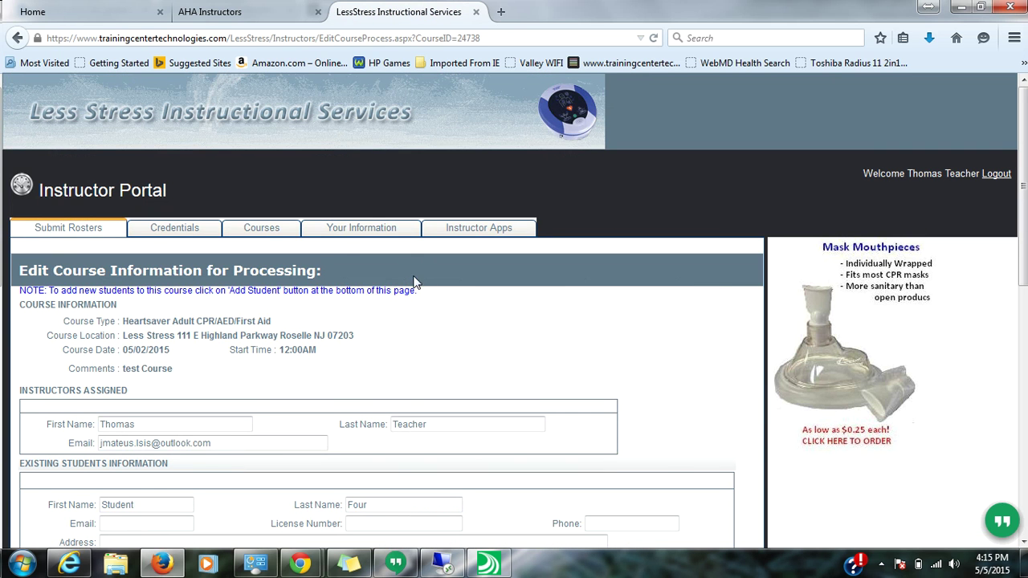
pyautogui.click(266, 227)
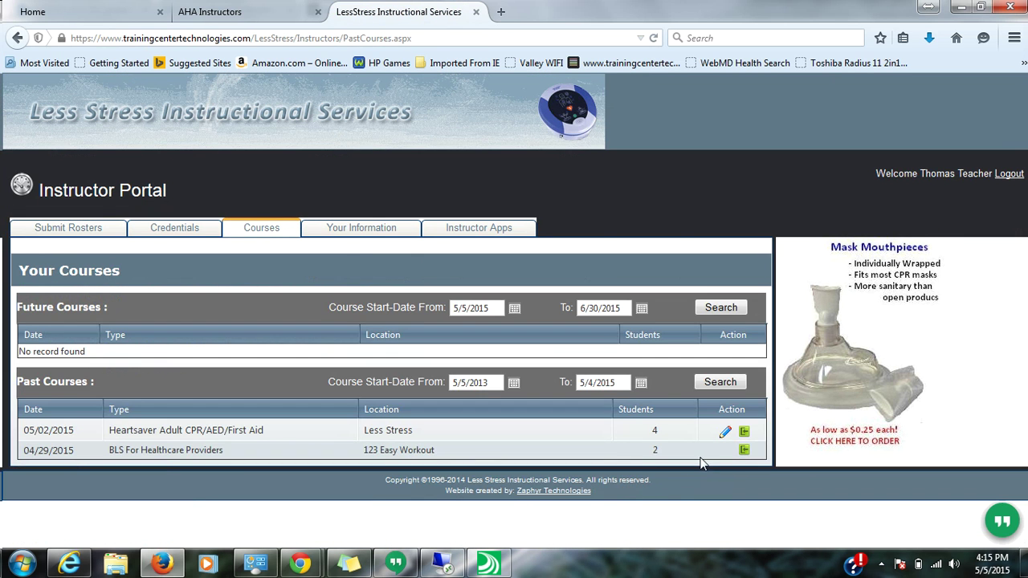
pyautogui.doubleClick(654, 451)
# - On Submit Rosters, enter course group 'ABC Fire Department' and location 'Station 1'
pyautogui.click(80, 228)
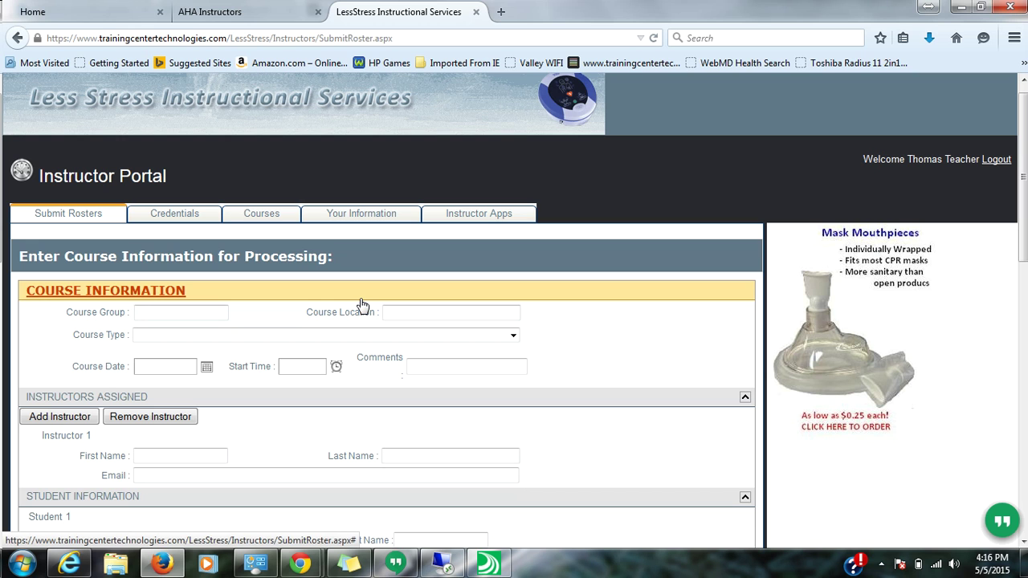
pyautogui.write('ABC Dire')
pyautogui.press('BackSpace')
pyautogui.press('BackSpace')
pyautogui.write('Fire Department')
pyautogui.press('Tab')
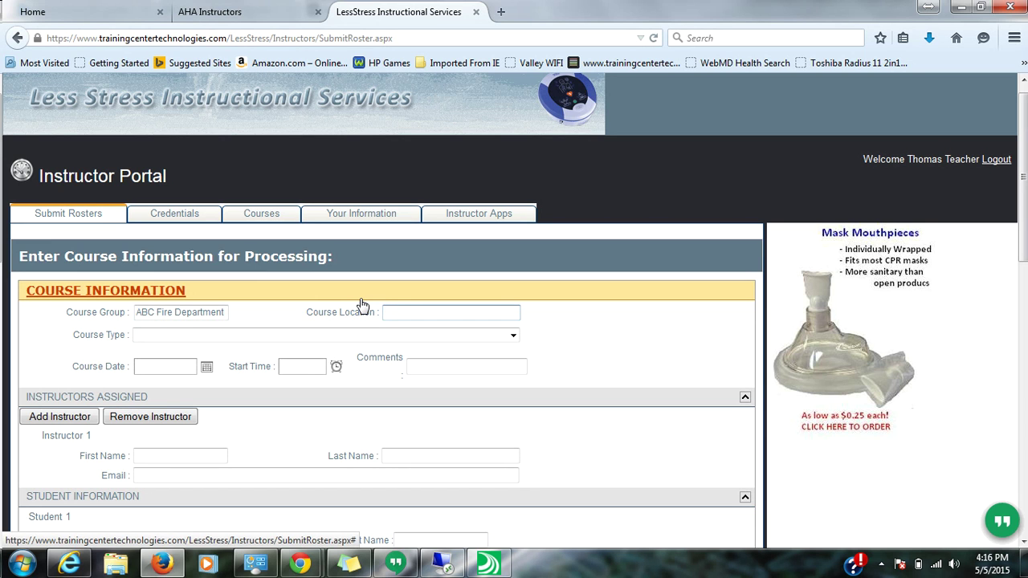
pyautogui.moveTo(228, 312); pyautogui.dragTo(135, 311)
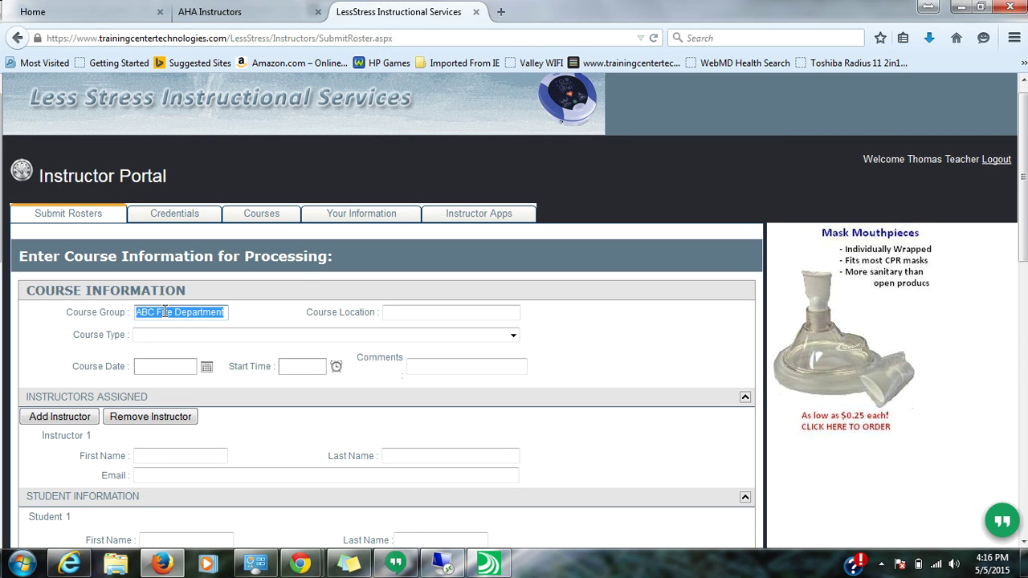
pyautogui.write('JOhn Smith')
pyautogui.press('BackSpace')
pyautogui.press('BackSpace')
pyautogui.press('BackSpace')
pyautogui.press('BackSpace')
pyautogui.press('BackSpace')
pyautogui.press('BackSpace')
pyautogui.press('BackSpace')
pyautogui.press('BackSpace')
pyautogui.press('BackSpace')
pyautogui.press('BackSpace')
pyautogui.write('ABC Dre')
pyautogui.write('re Departme')
pyautogui.write('nt')
pyautogui.press('Tab')
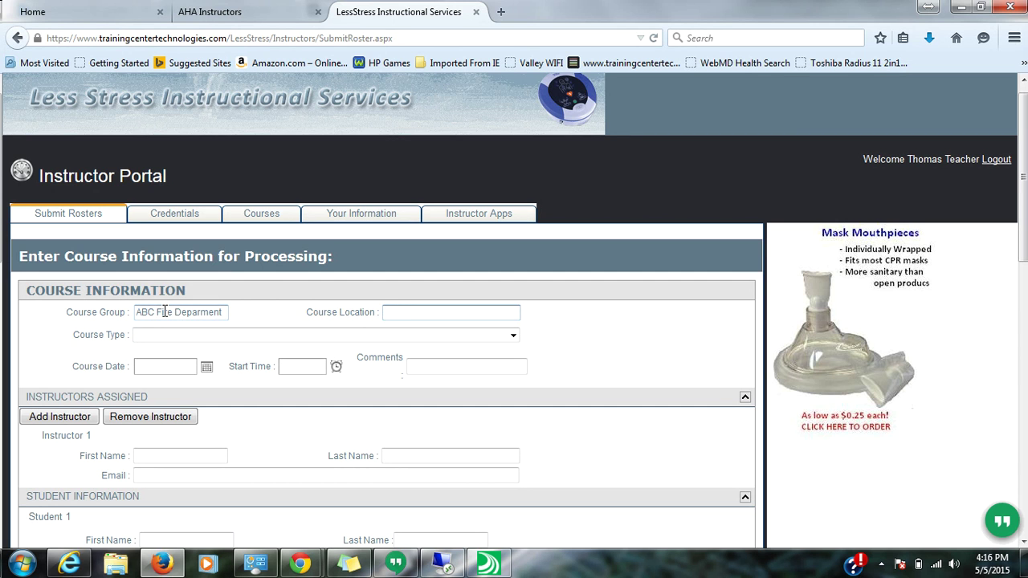
pyautogui.write('Station 1')
pyautogui.press('Tab')
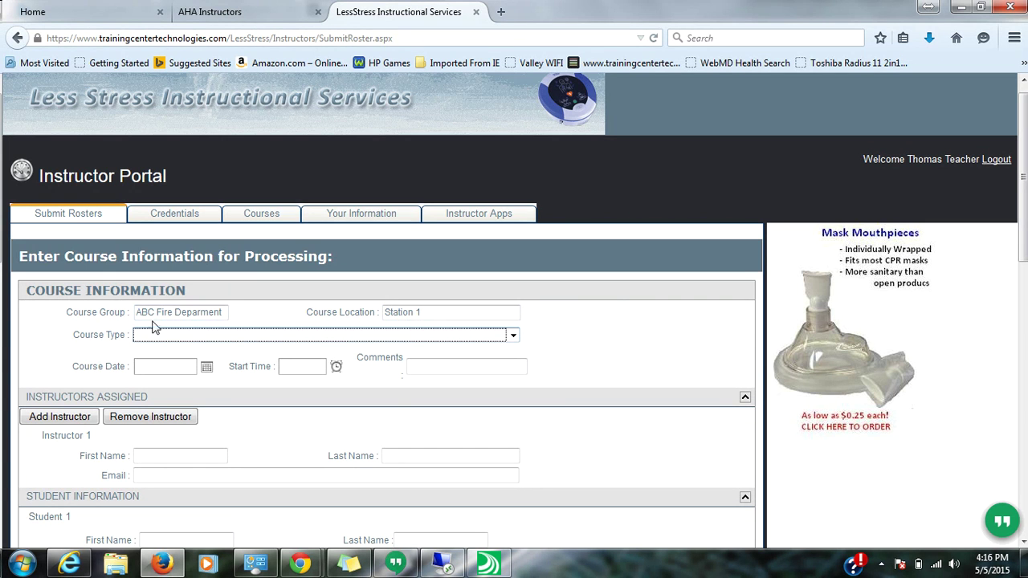
# - Set course type to BLS For Healthcare Providers Renewal, date May 2, 2015, start time 0900
pyautogui.click(512, 335)
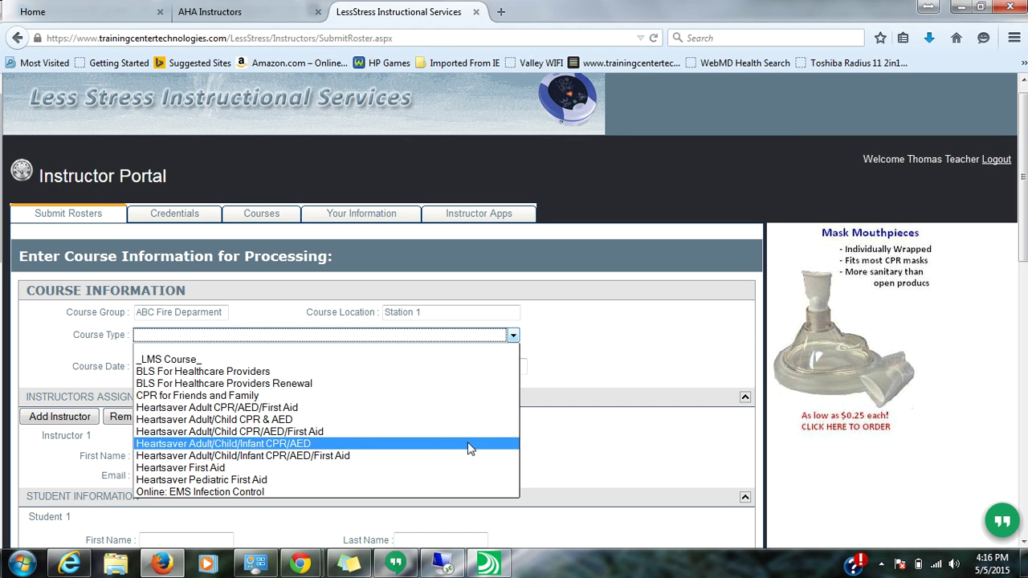
pyautogui.click(444, 384)
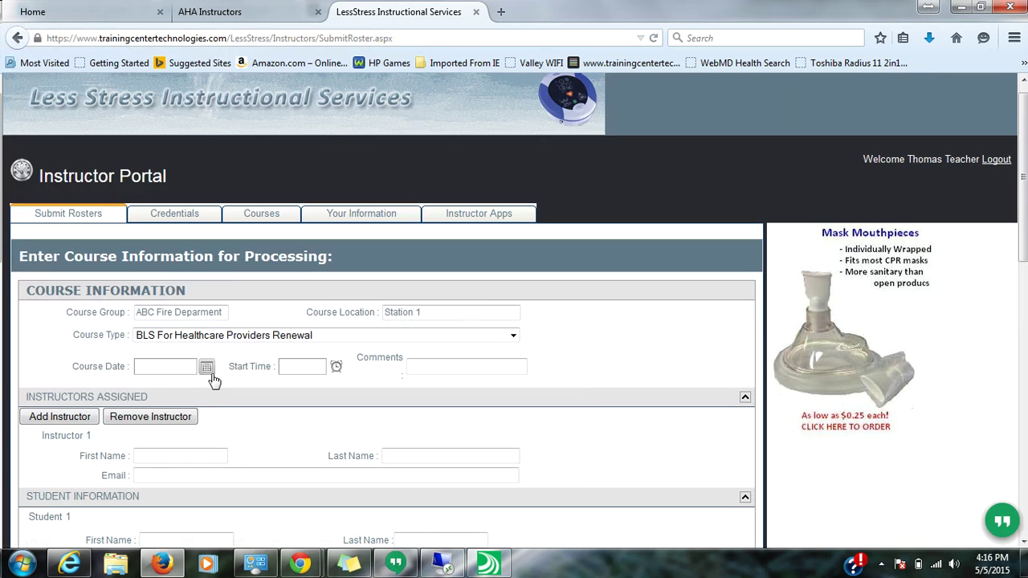
pyautogui.click(203, 370)
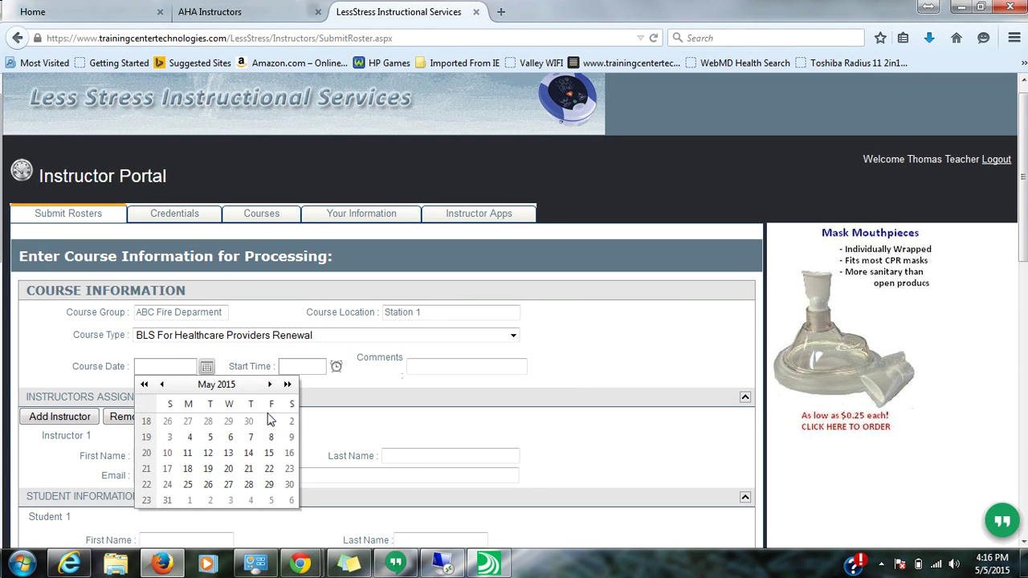
pyautogui.click(291, 421)
pyautogui.click(313, 367)
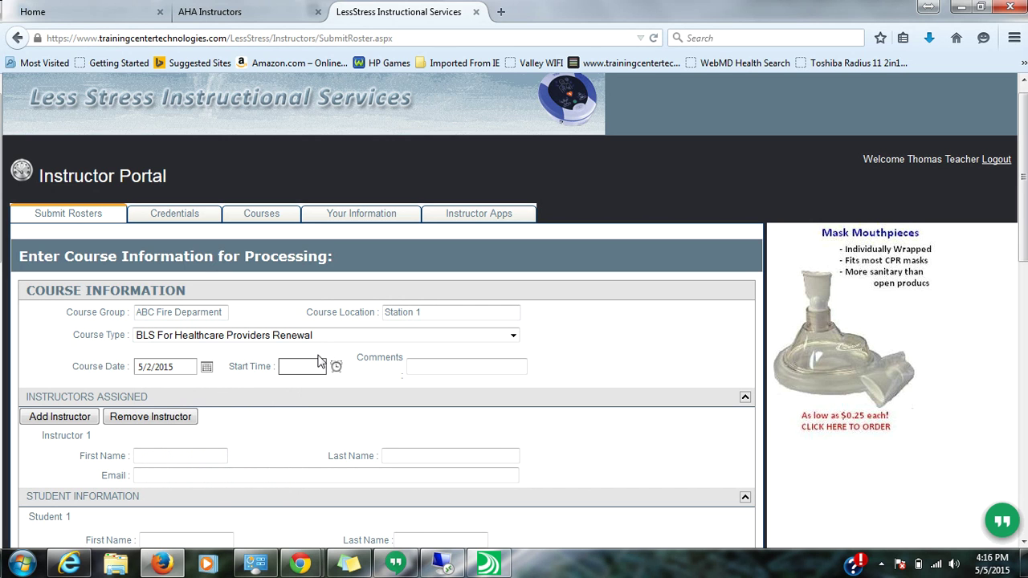
pyautogui.write('09')
pyautogui.write('00')
pyautogui.press('Tab')
pyautogui.press('Tab')
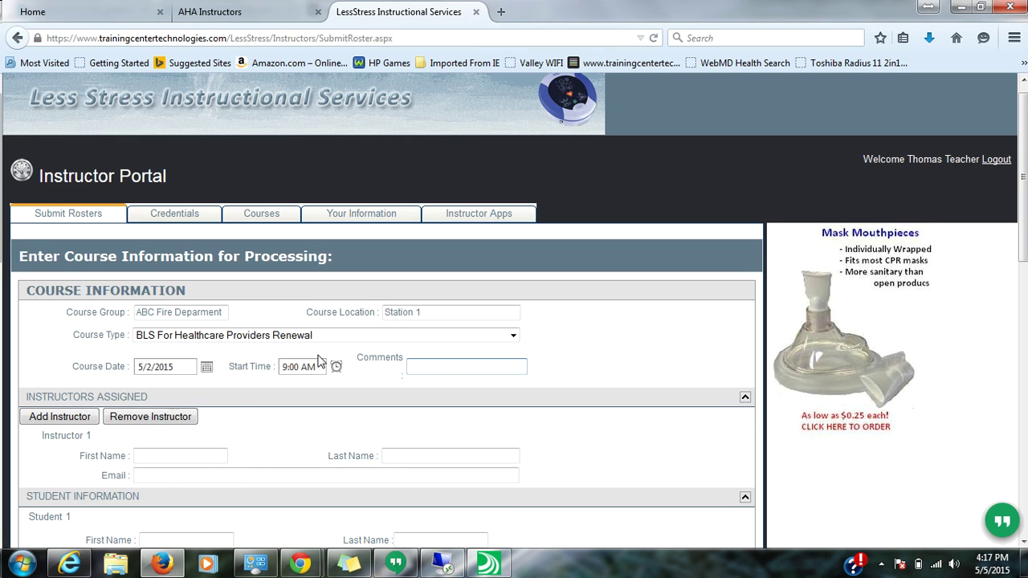
# - Enter the billing comment 'Bill ABC Fire Department'
pyautogui.write('Went OK')
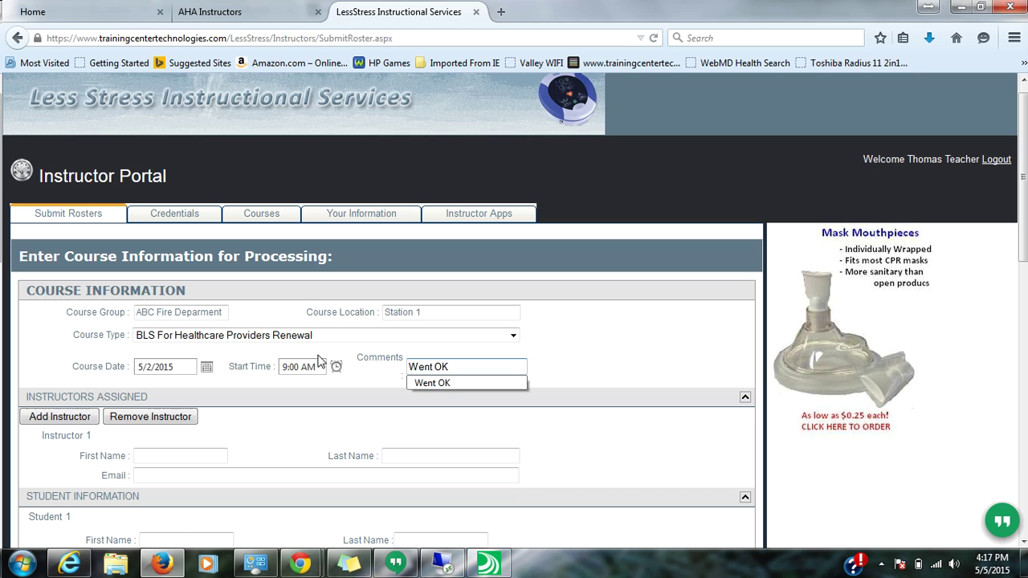
pyautogui.press('BackSpace')
pyautogui.press('BackSpace')
pyautogui.press('BackSpace')
pyautogui.press('BackSpace')
pyautogui.press('BackSpace')
pyautogui.press('BackSpace')
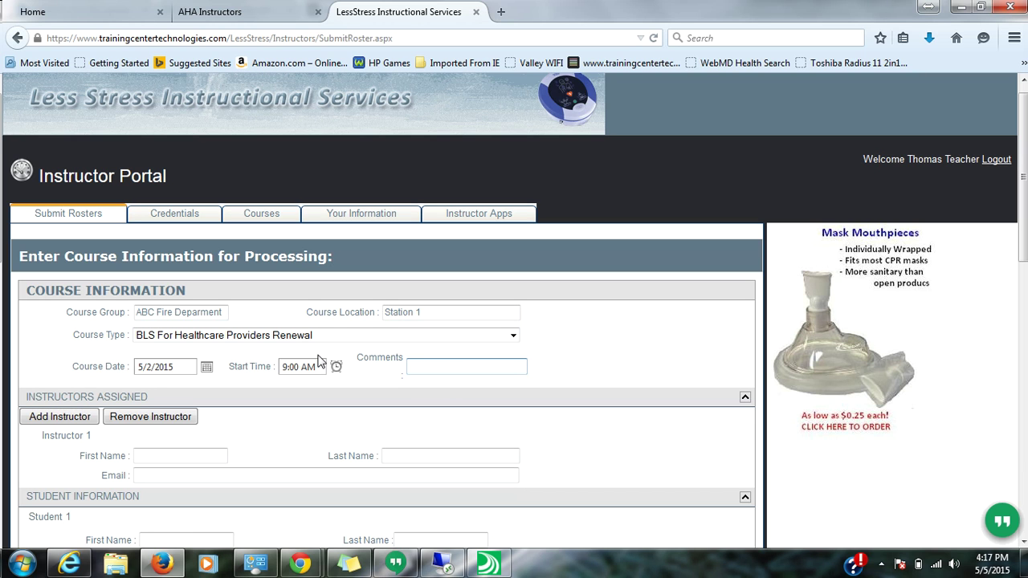
pyautogui.write('I')
pyautogui.write('Bil')
pyautogui.write('l ABC Fire D')
pyautogui.write('epartment')
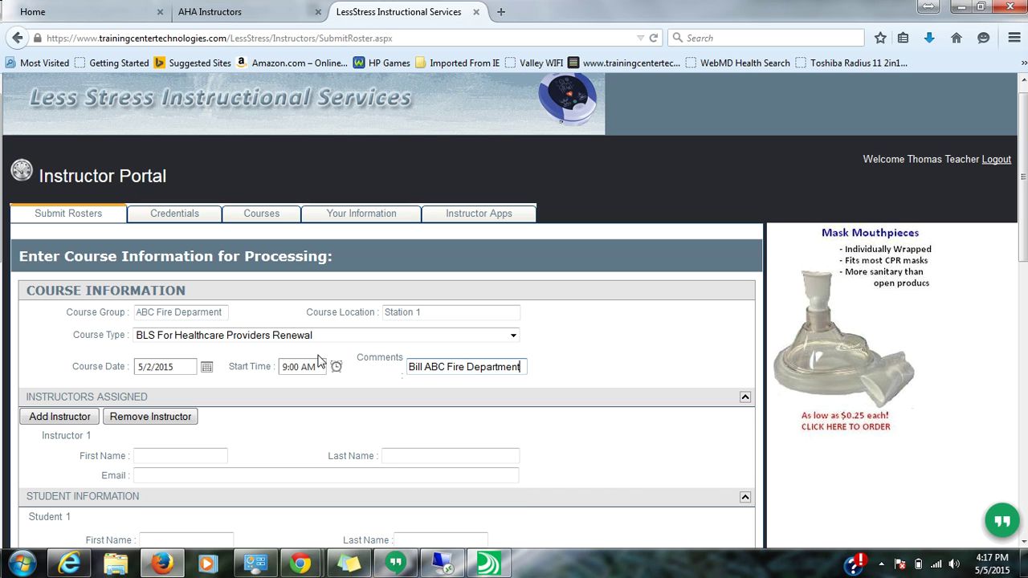
pyautogui.press('Tab')
pyautogui.scroll(-4, 317, 361)
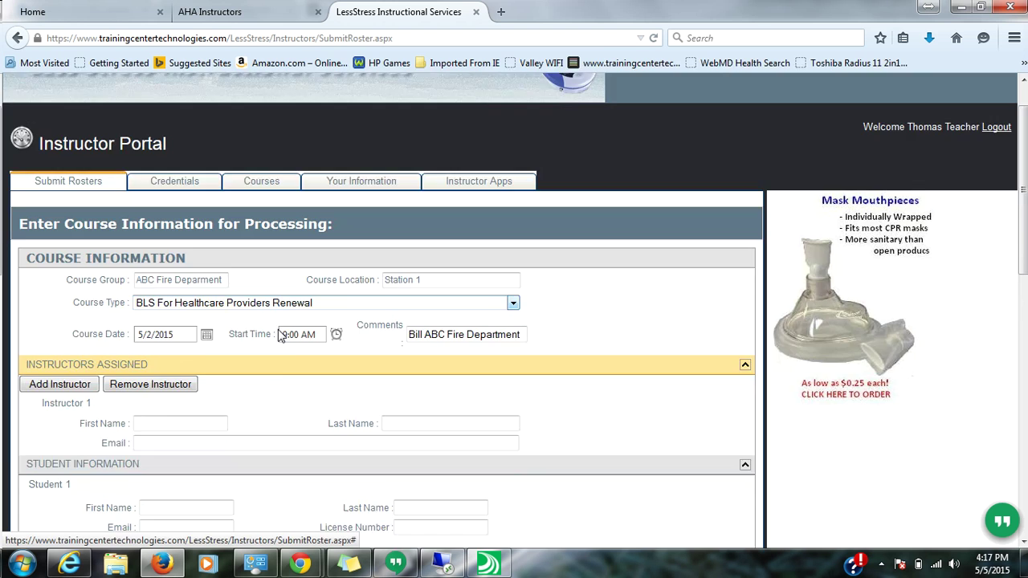
# - Fill in the first assigned instructor's first name, last name and e-mail address
pyautogui.click(200, 284)
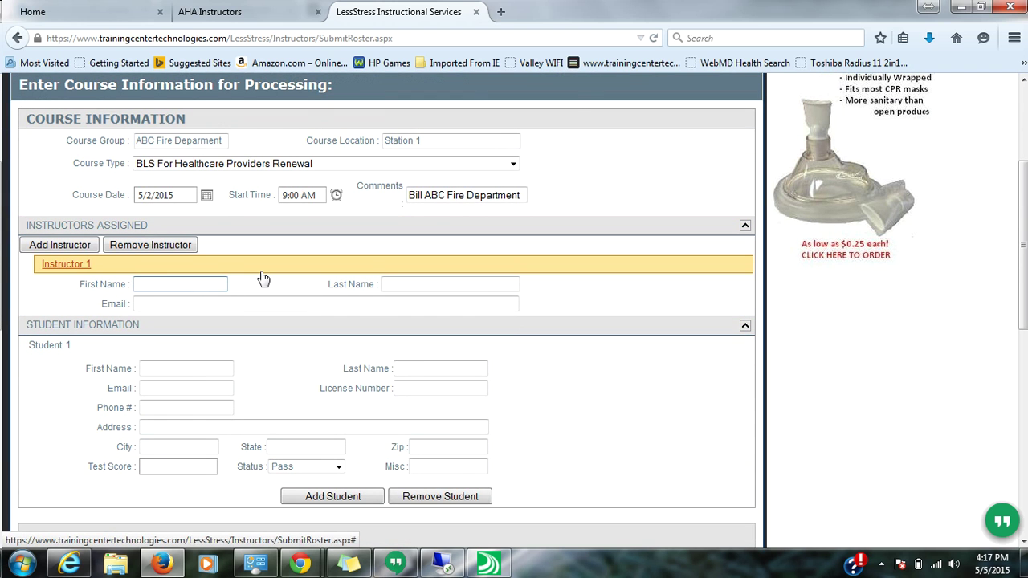
pyautogui.write('THomas')
pyautogui.press('Tab')
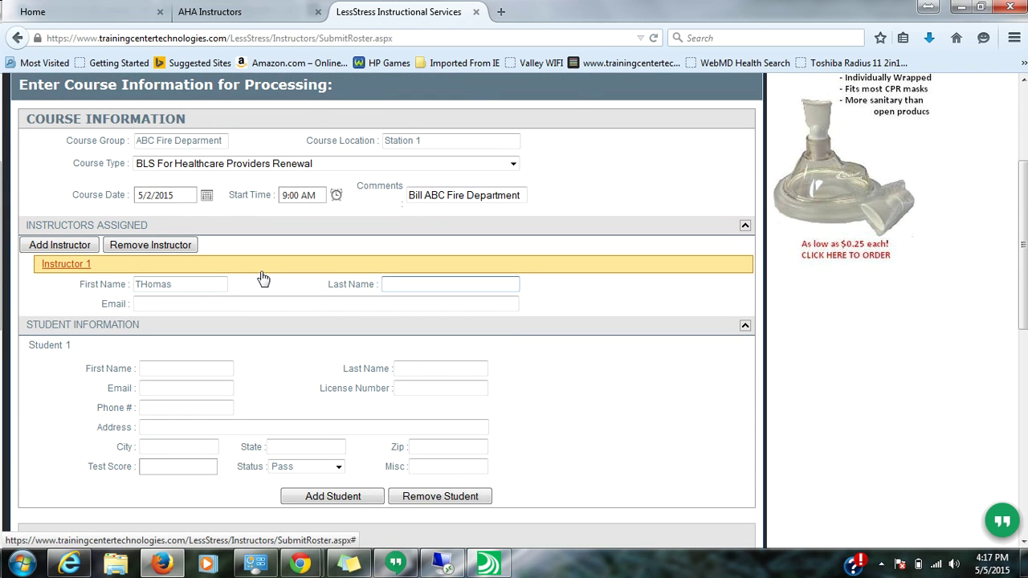
pyautogui.write('Teacher')
pyautogui.press('Tab')
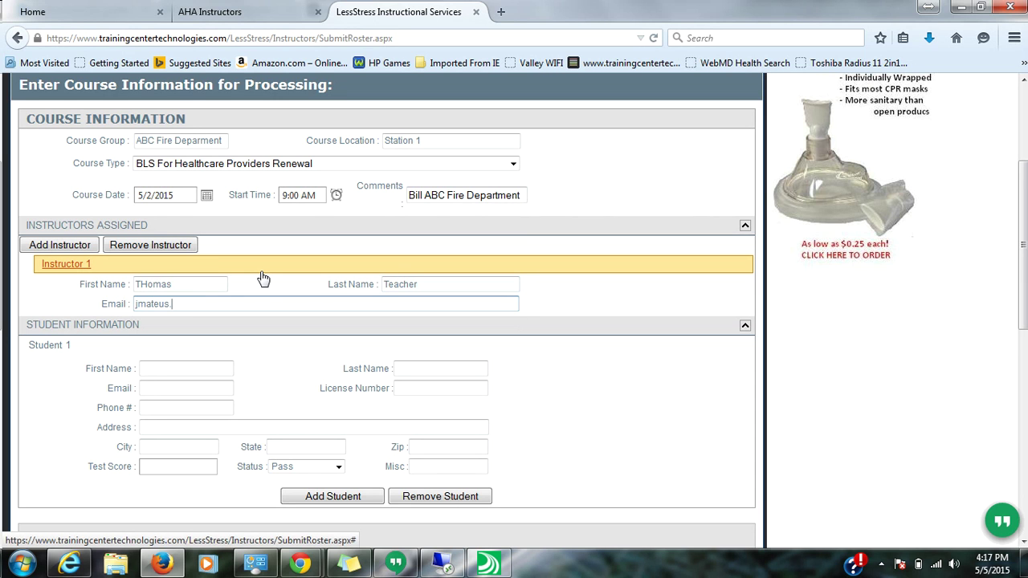
pyautogui.press('Tab')
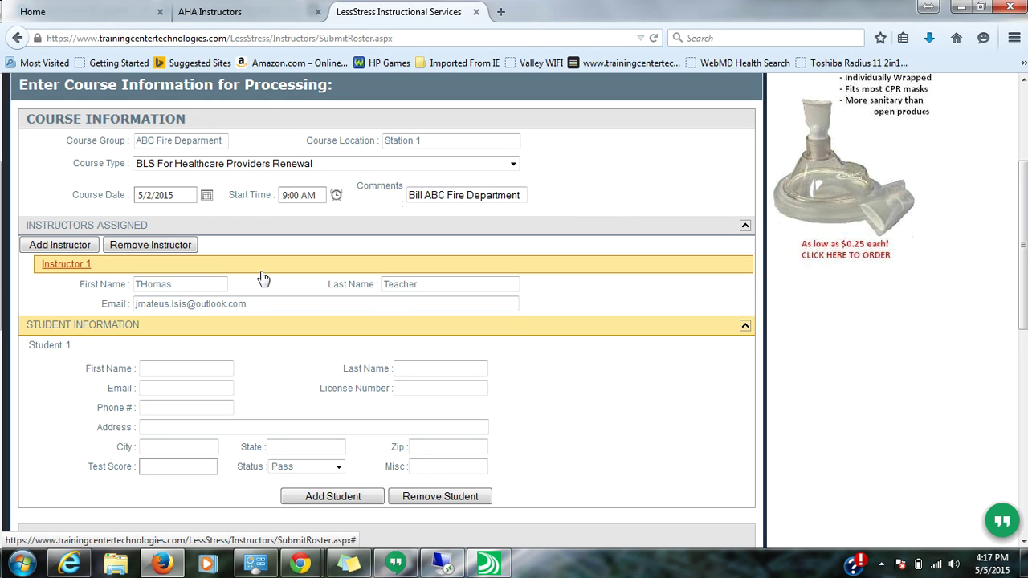
# - Add a second instructor entry with the instructor's first name, last name and e-mail address
pyautogui.click(82, 248)
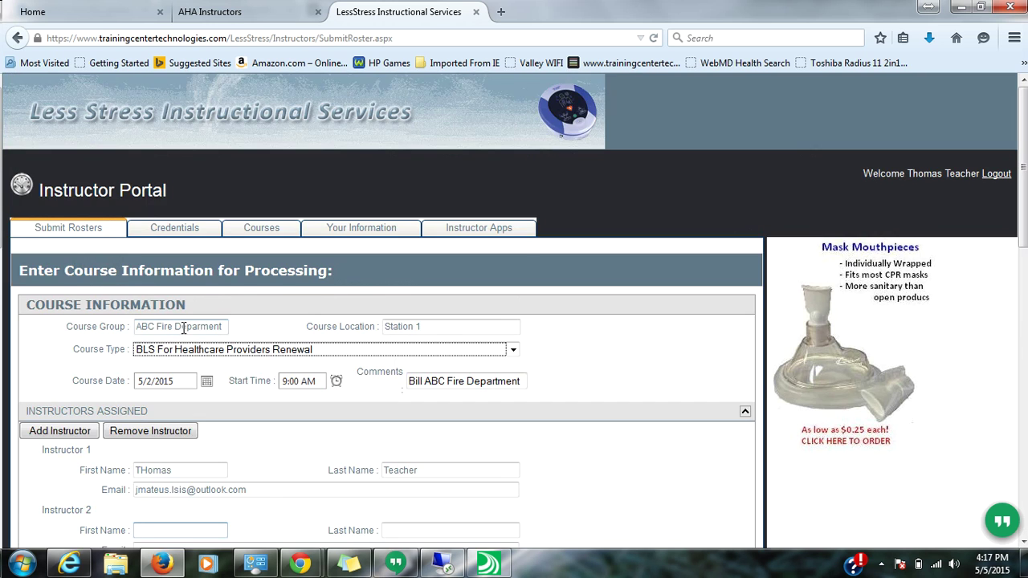
pyautogui.scroll(-5, 113, 265)
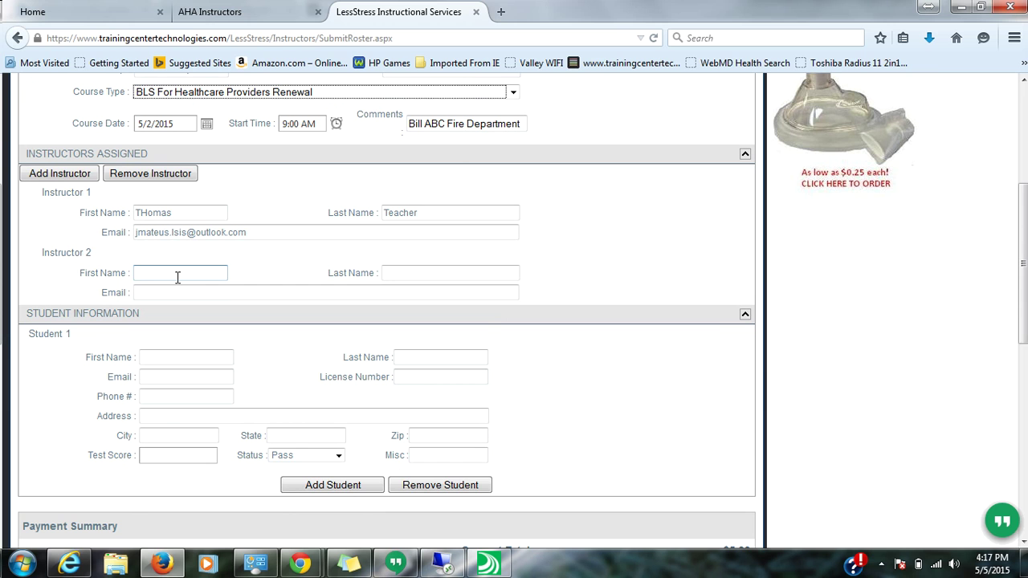
pyautogui.press('Tab')
pyautogui.press('Tab')
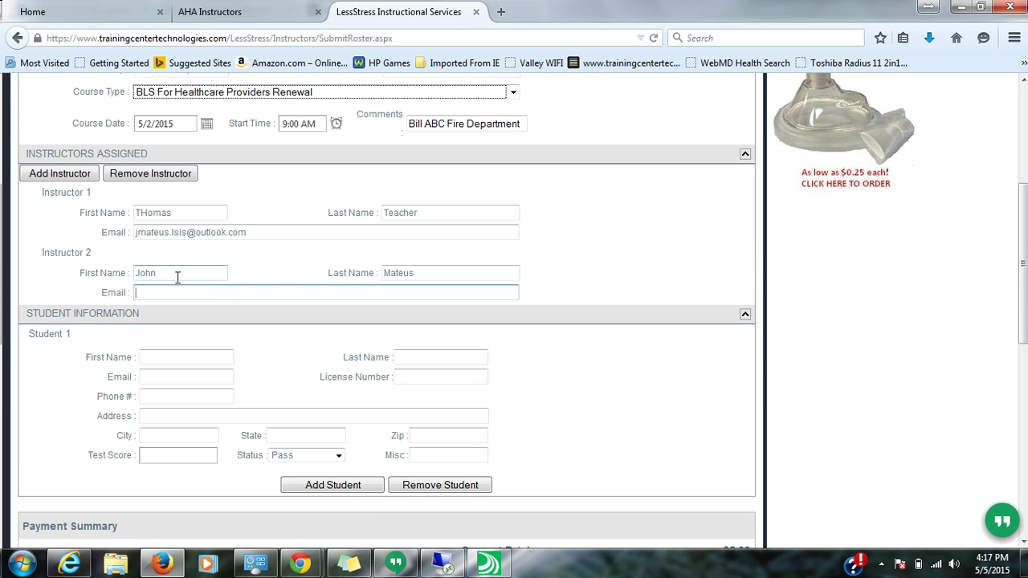
pyautogui.press('Tab')
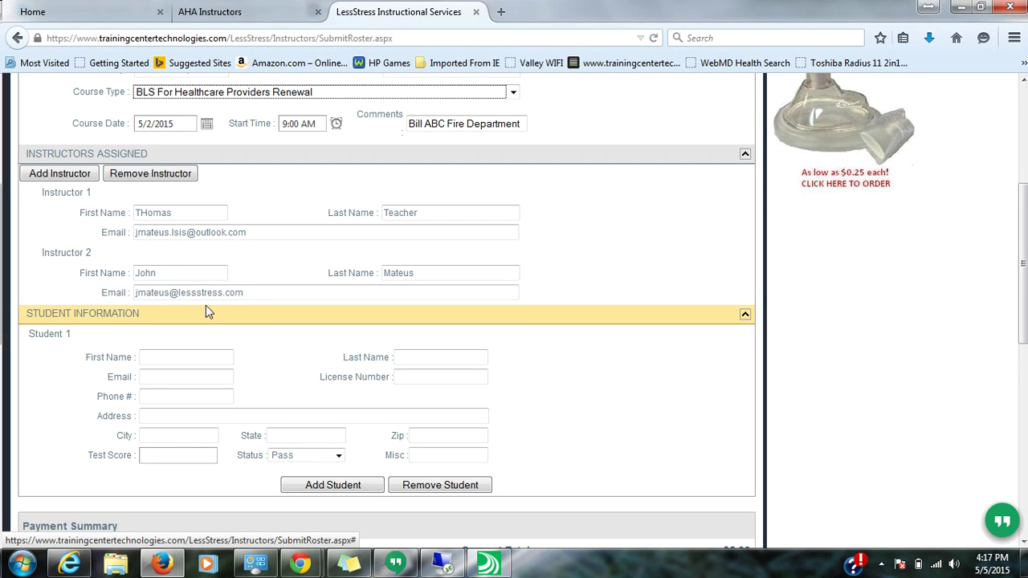
pyautogui.scroll(-2, 205, 308)
# - Enter the first student as 'student One' with a test score of 98
pyautogui.click(200, 269)
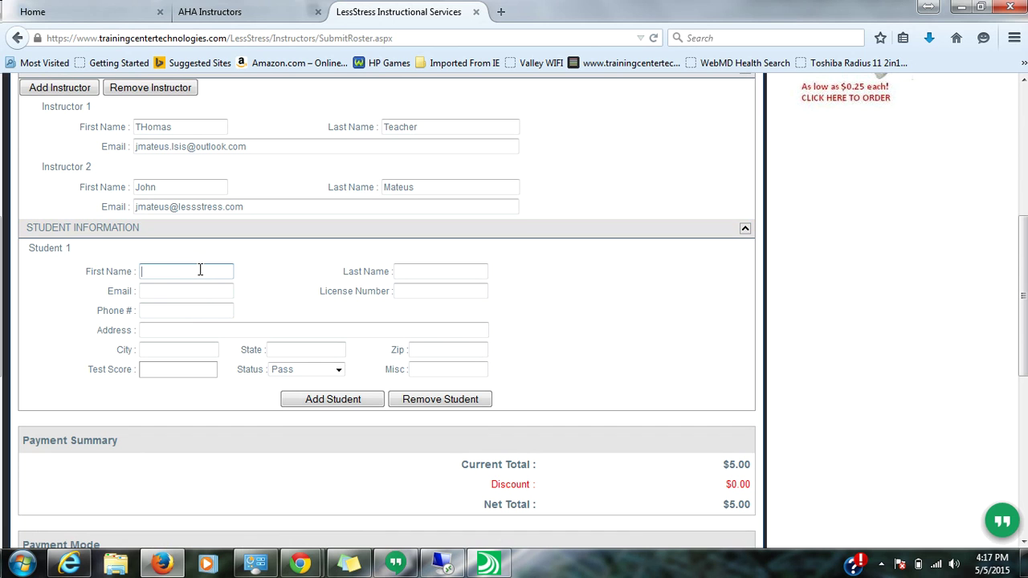
pyautogui.write('student')
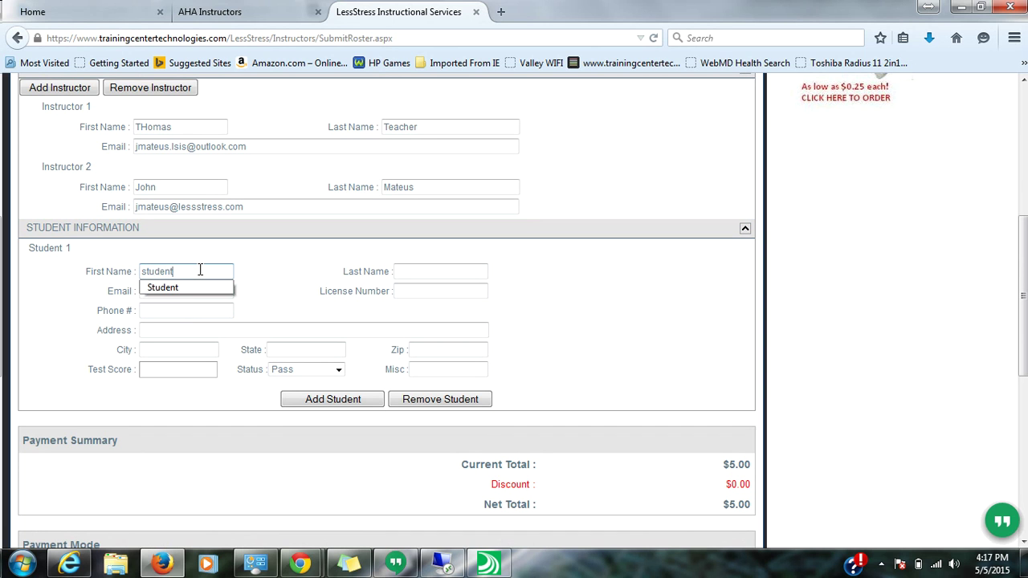
pyautogui.press('Tab')
pyautogui.write('One')
pyautogui.press('Tab')
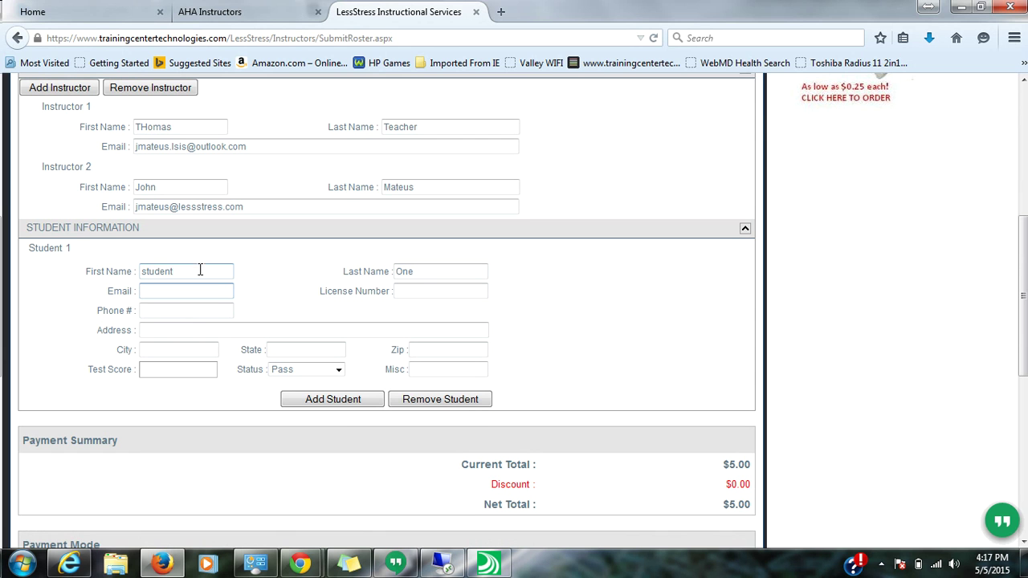
pyautogui.click(207, 376)
pyautogui.write('9')
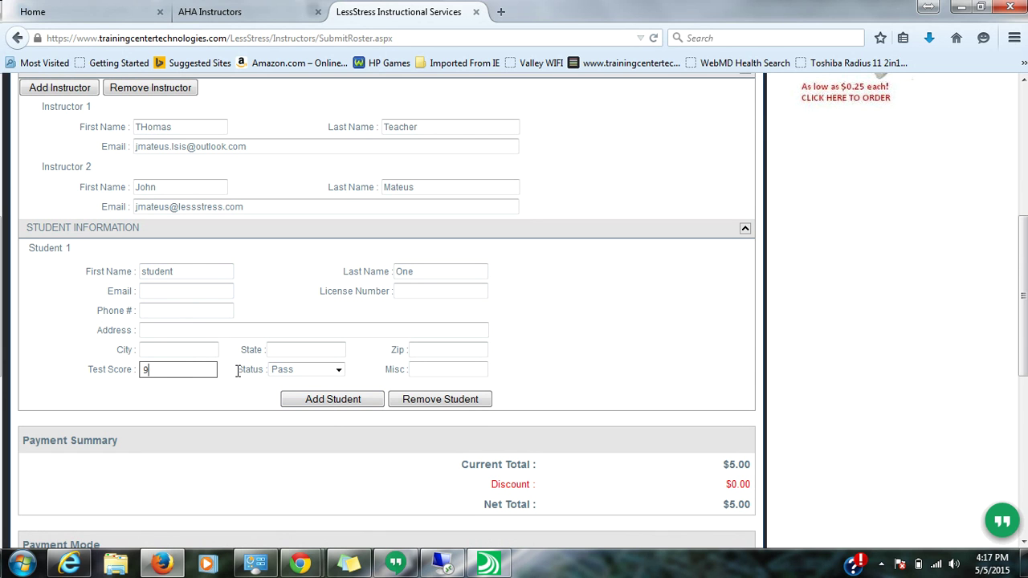
pyautogui.write('8')
# - Add a second roster entry for 'Student Two' with a test score of 100
pyautogui.click(298, 399)
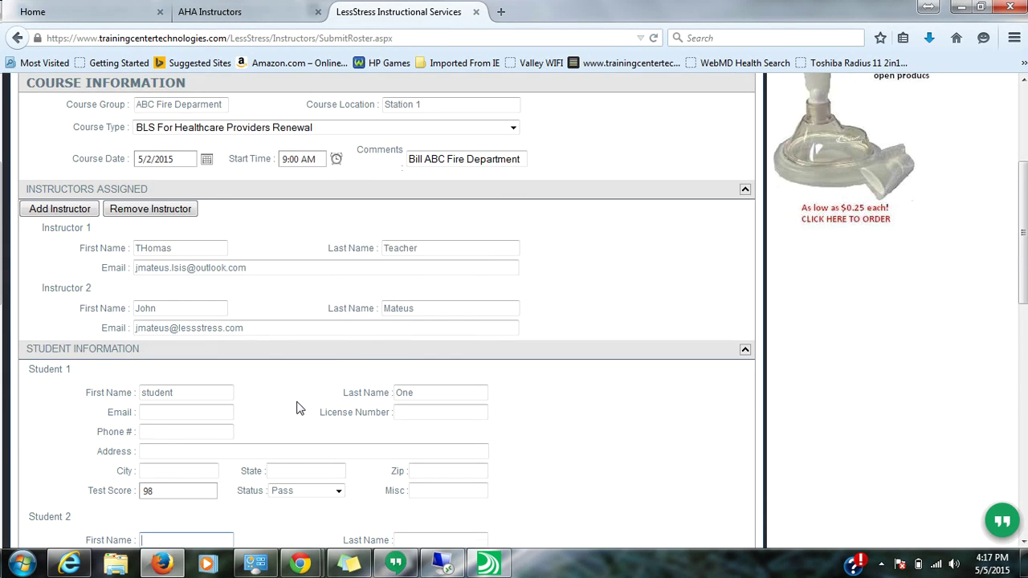
pyautogui.scroll(-5, 296, 408)
pyautogui.click(195, 285)
pyautogui.write('S')
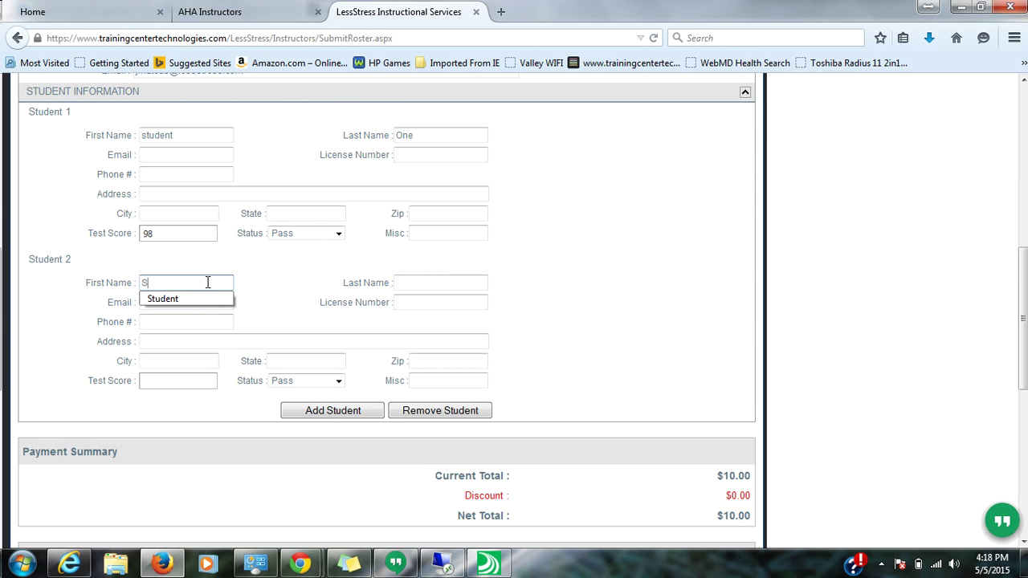
pyautogui.write('tudent')
pyautogui.press('Tab')
pyautogui.write('Two')
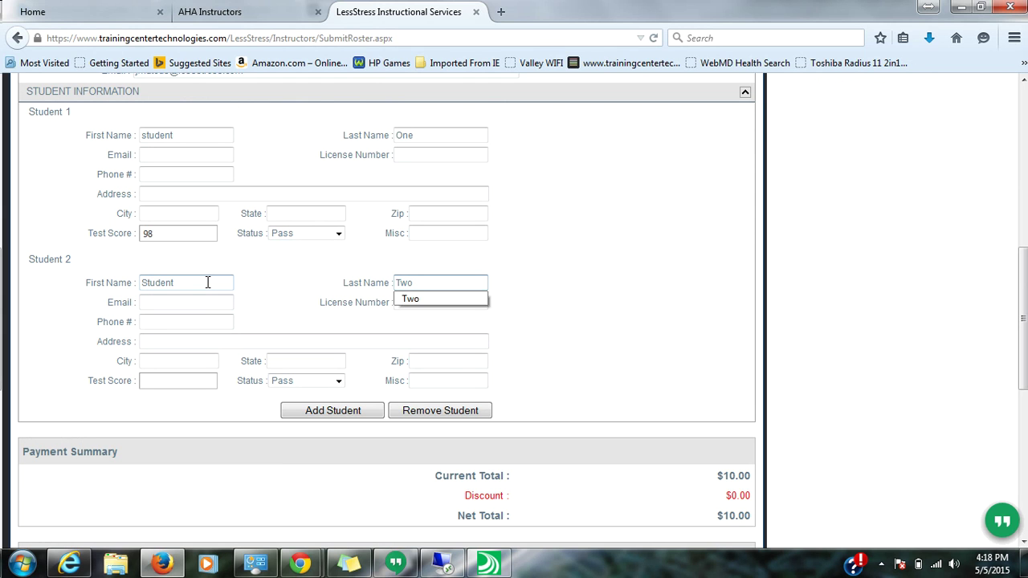
pyautogui.click(193, 375)
pyautogui.write('1')
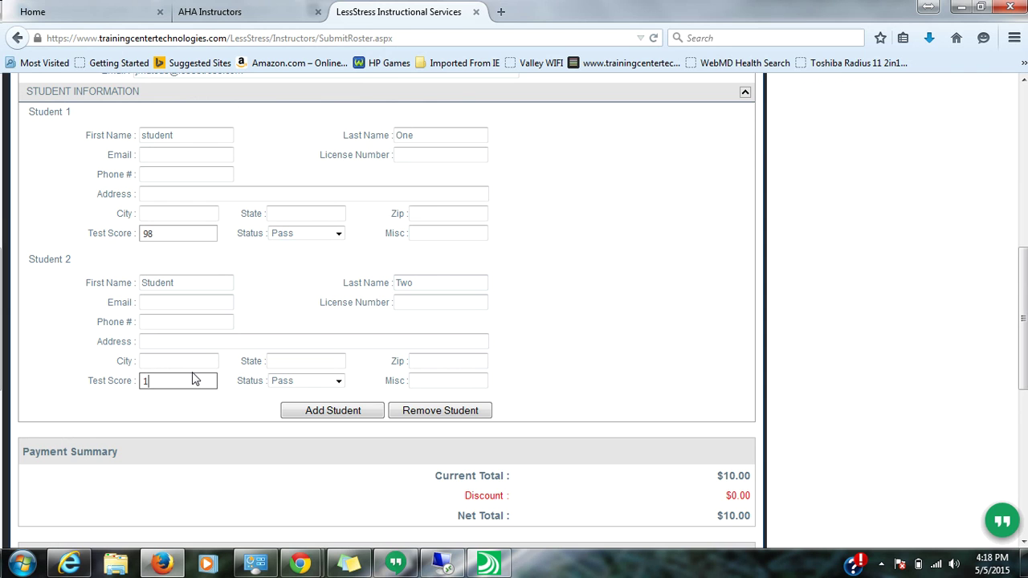
pyautogui.write('00')
pyautogui.click(630, 323)
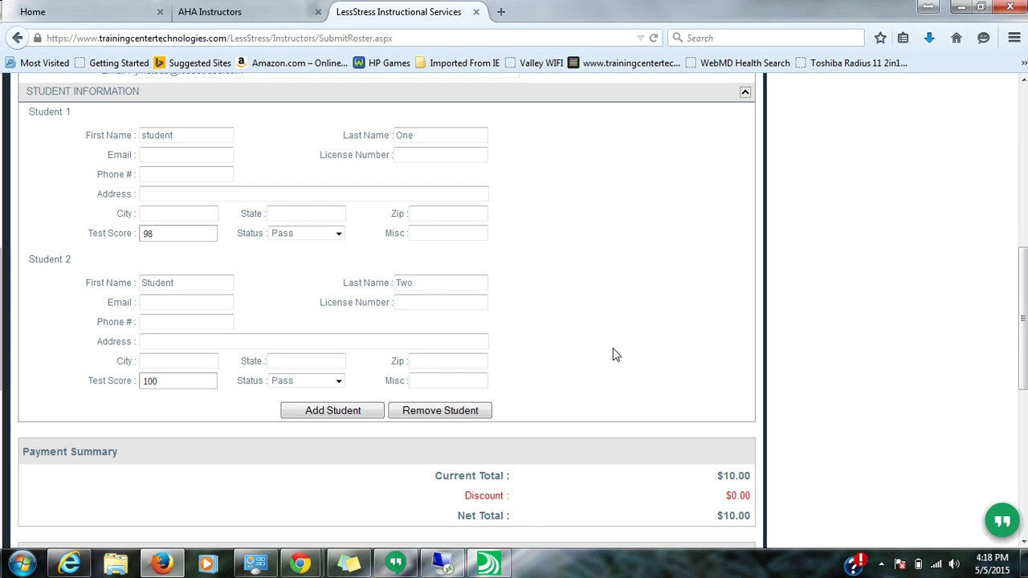
# - Check the $10.00 total, set payment type to Invoice My Employer/Agency, and submit the roster
pyautogui.scroll(-6, 614, 355)
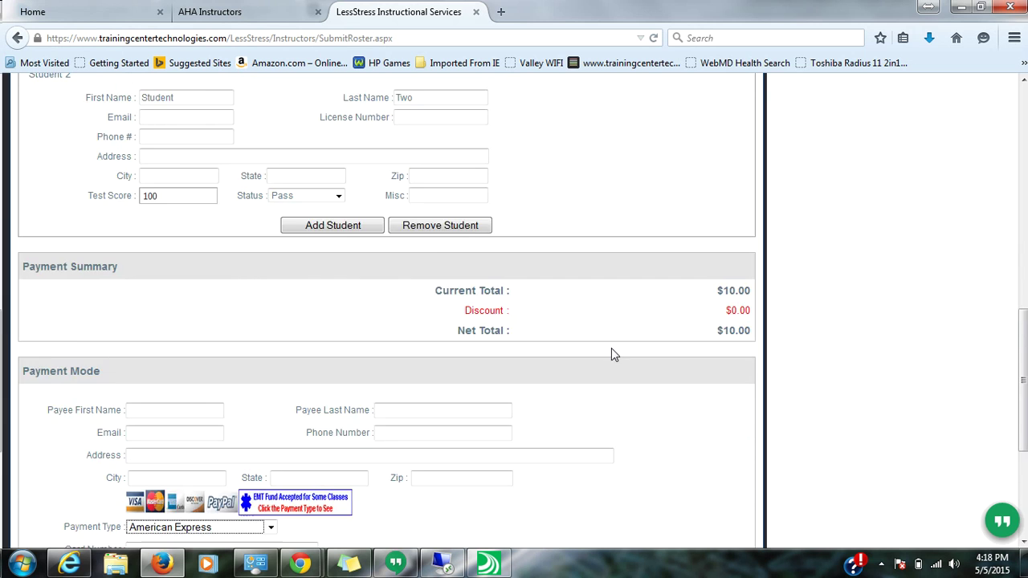
pyautogui.moveTo(747, 218); pyautogui.dragTo(573, 211)
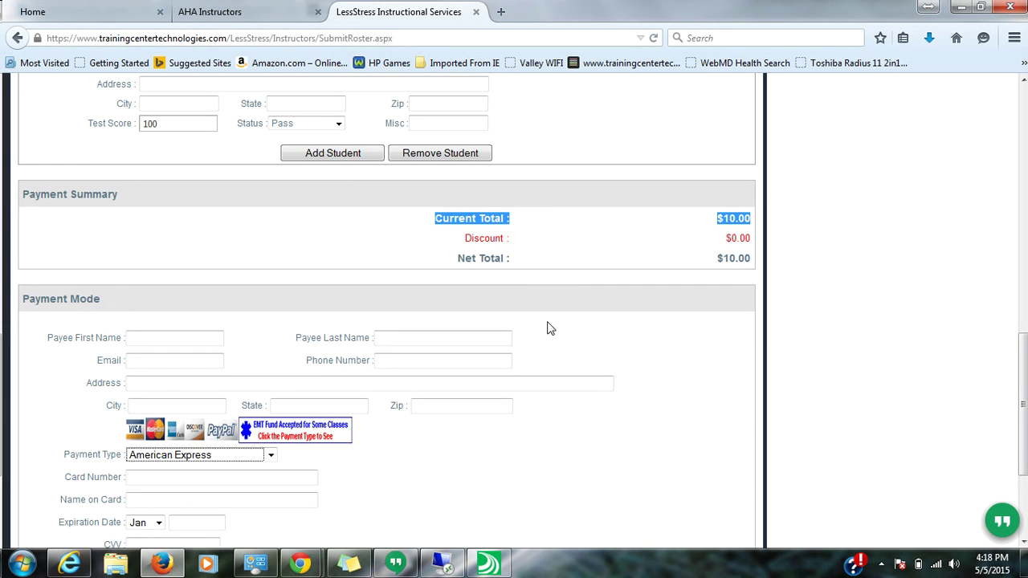
pyautogui.scroll(-4, 546, 328)
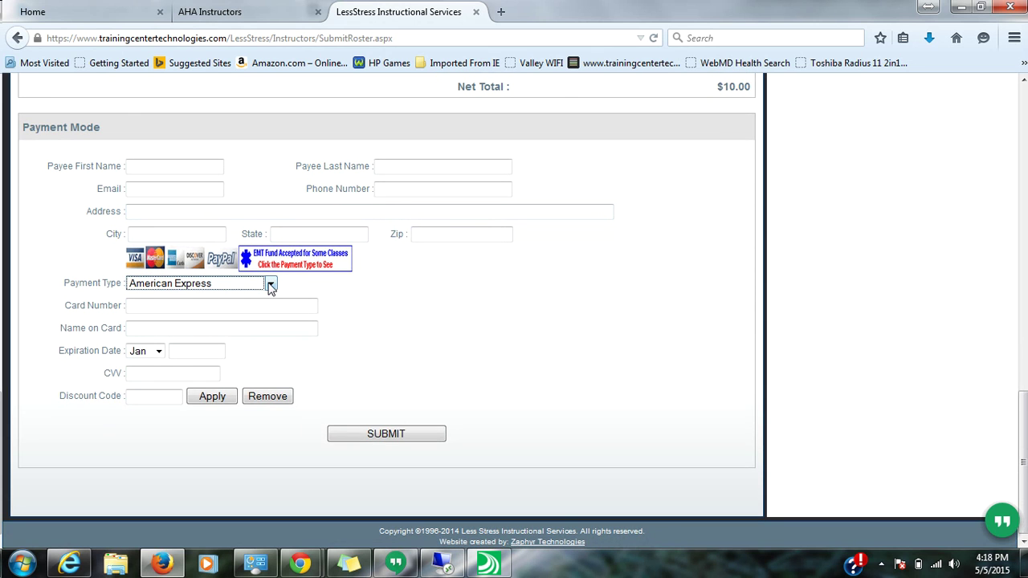
pyautogui.click(270, 285)
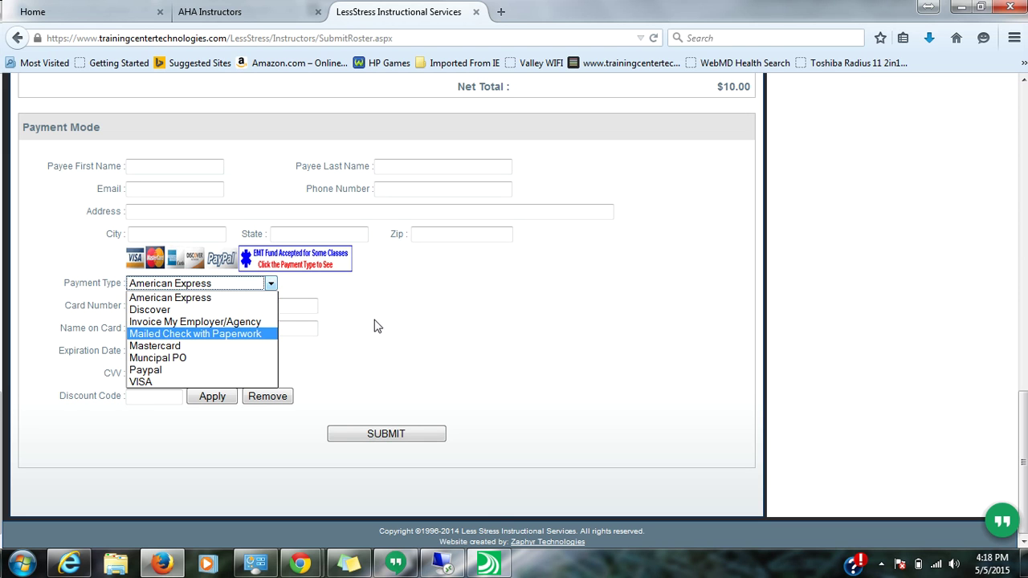
pyautogui.click(254, 326)
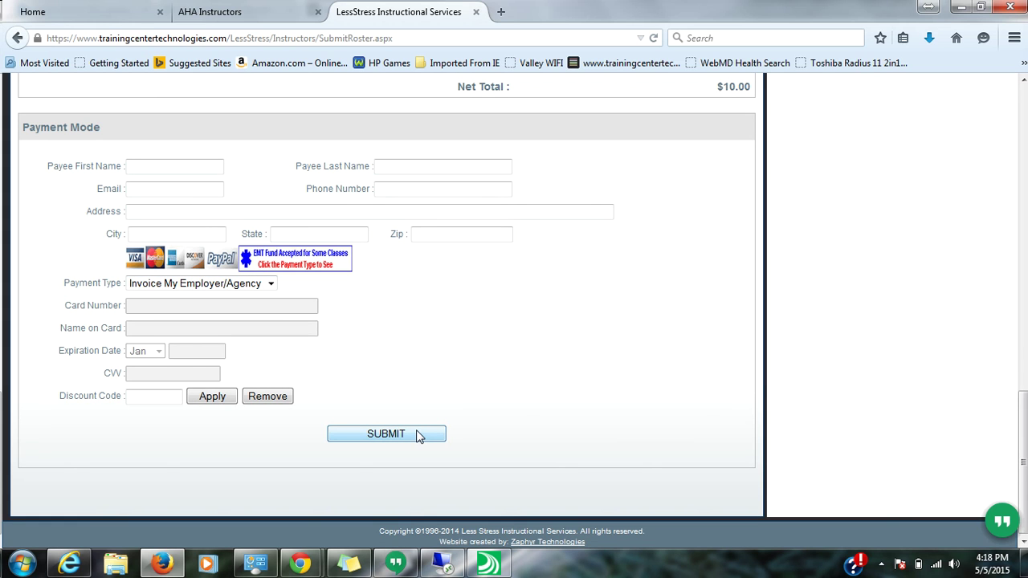
pyautogui.click(417, 435)
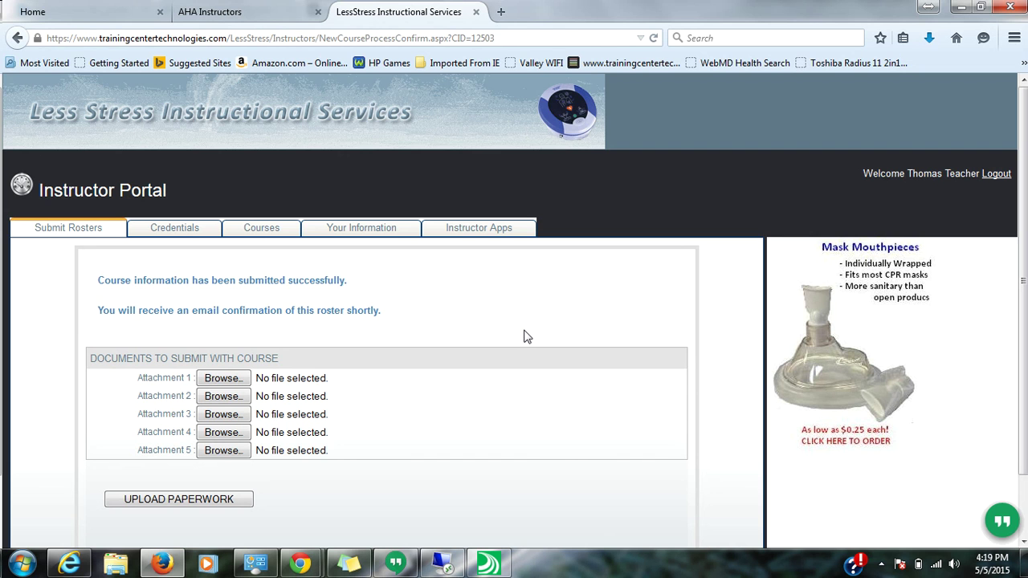
# - Attach Untitled 1.odt as Attachment 1 and upload the paperwork
pyautogui.click(235, 381)
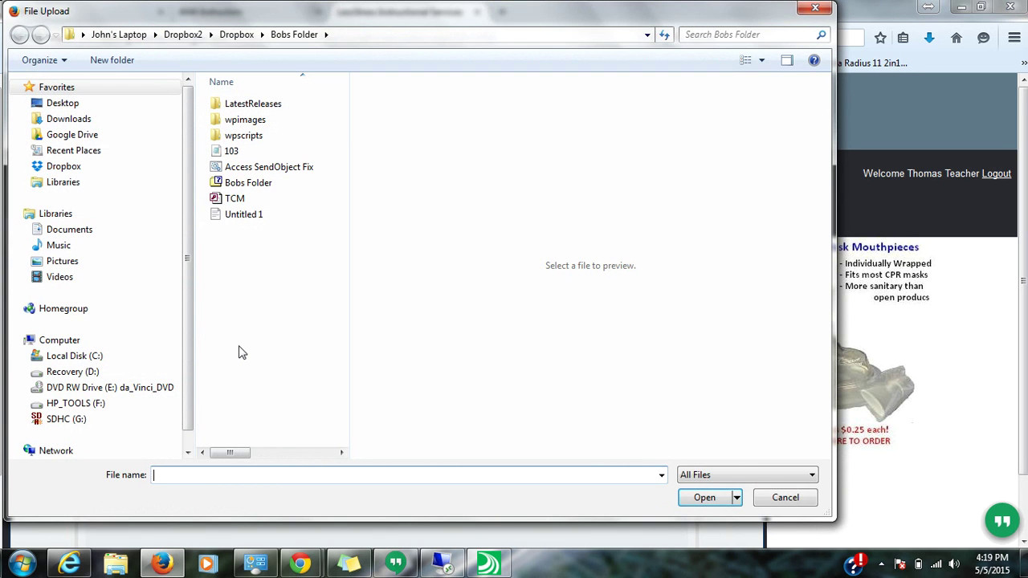
pyautogui.click(256, 215)
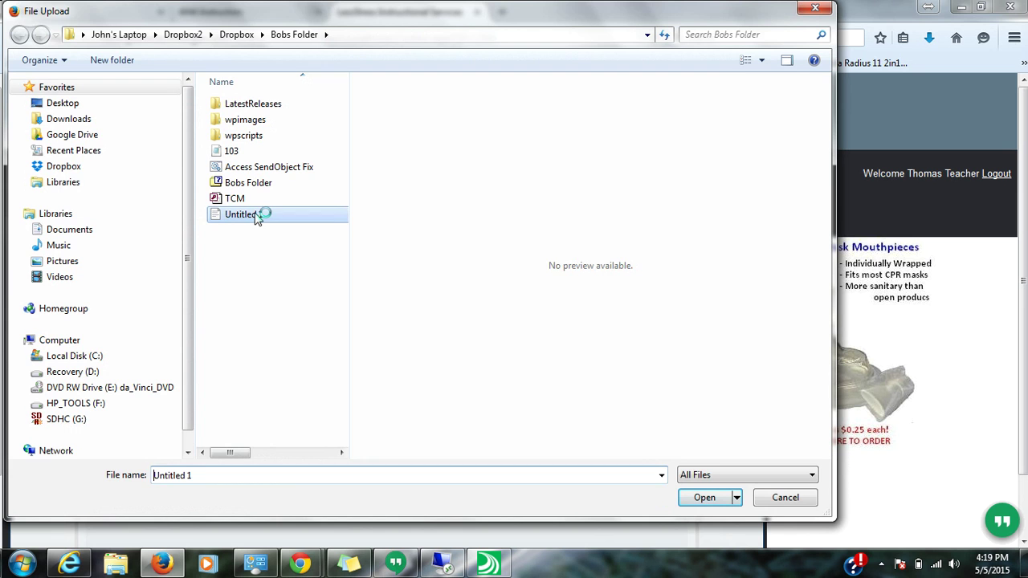
pyautogui.click(717, 499)
pyautogui.scroll(-2, 522, 473)
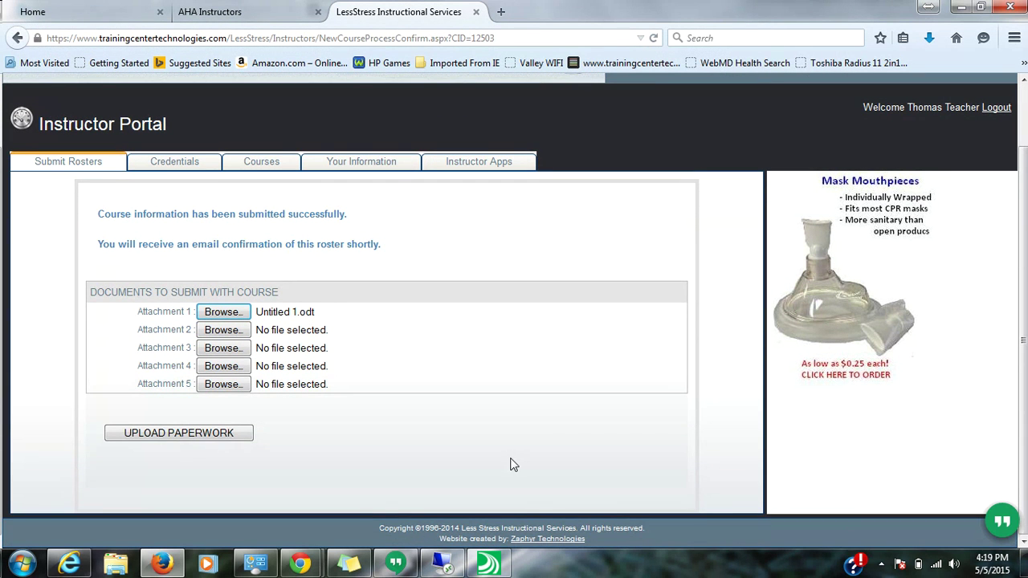
pyautogui.click(243, 437)
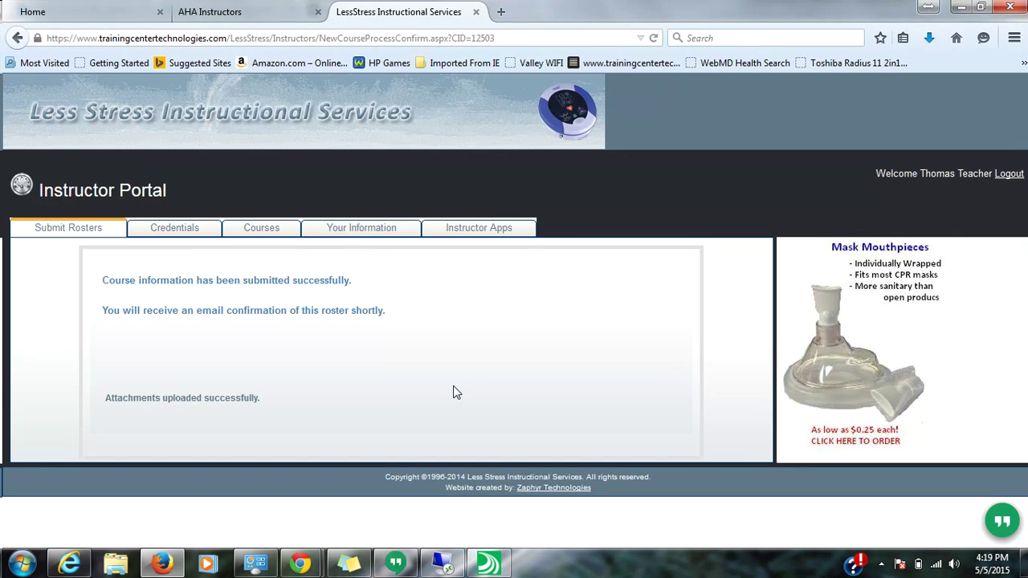
# - View the Courses page's past courses: 05/02/2015 Heartsaver and 04/29/2015 BLS
pyautogui.click(273, 229)
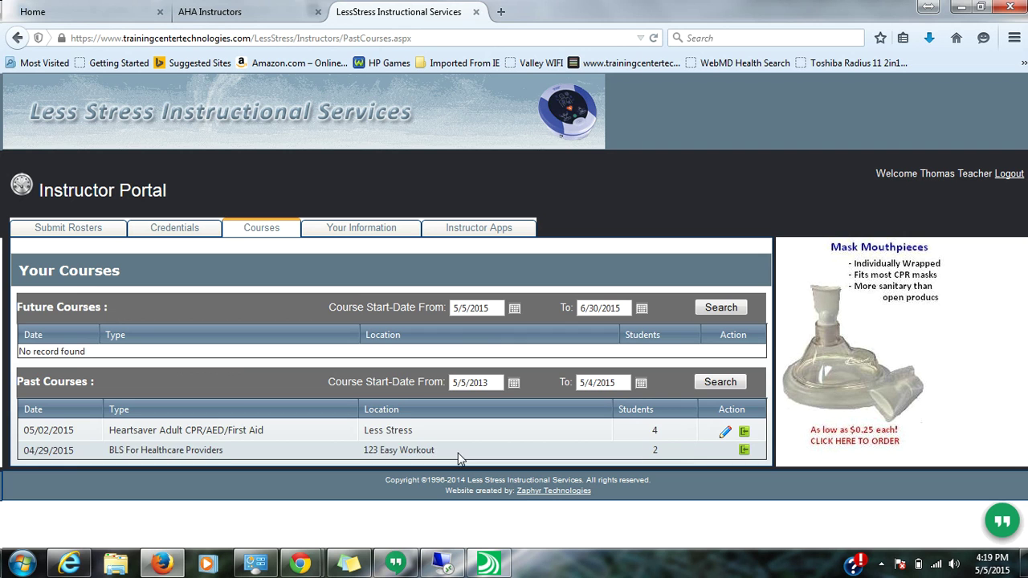
pyautogui.moveTo(454, 457); pyautogui.dragTo(107, 431)
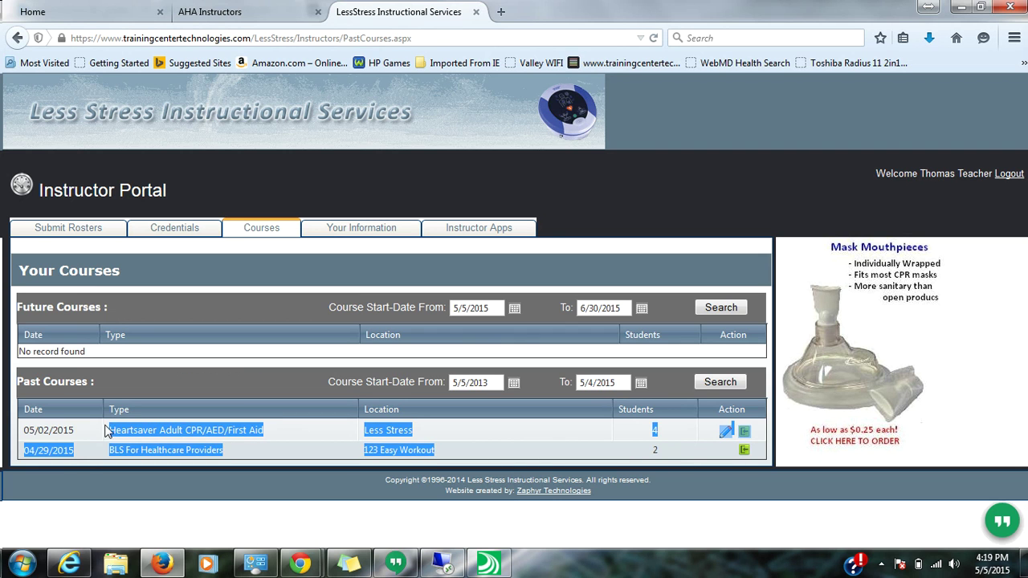
pyautogui.click(517, 430)
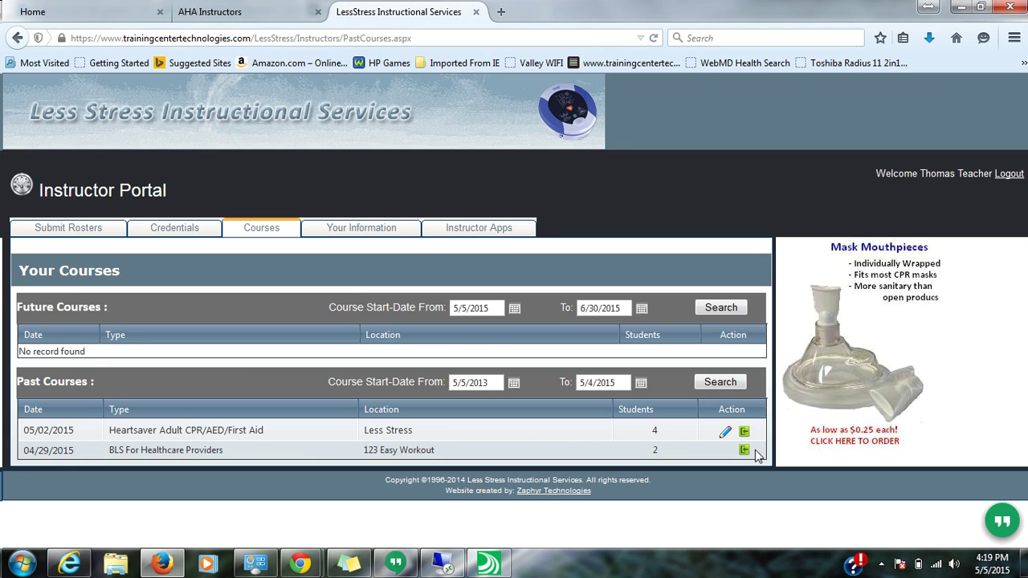
pyautogui.moveTo(755, 456); pyautogui.dragTo(22, 455)
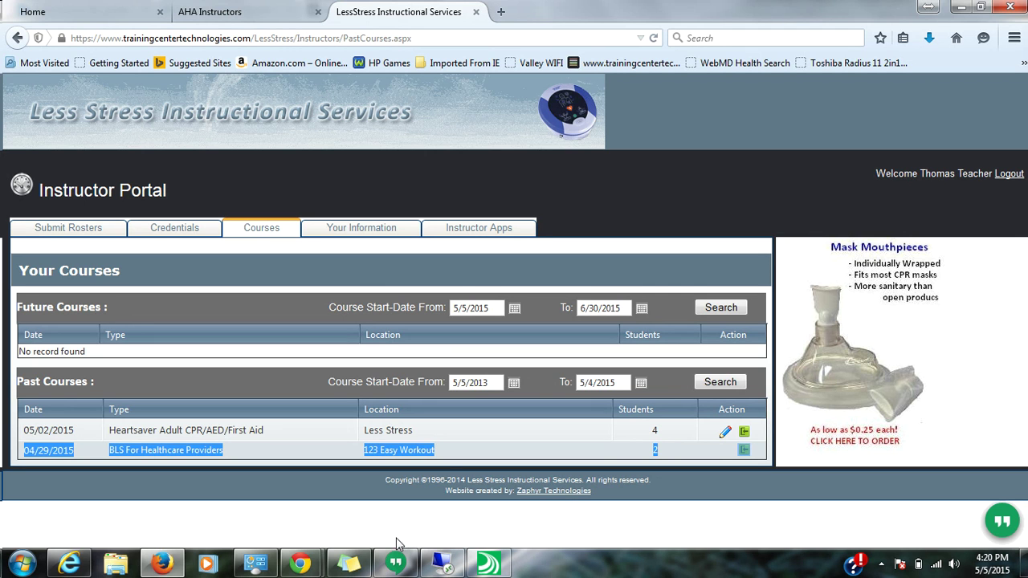
pyautogui.moveTo(311, 559)
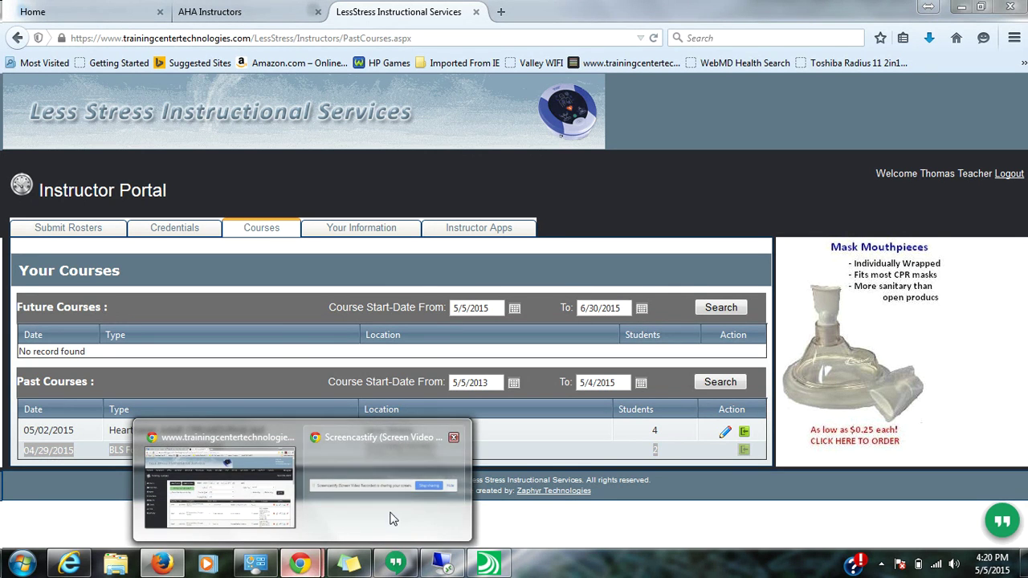